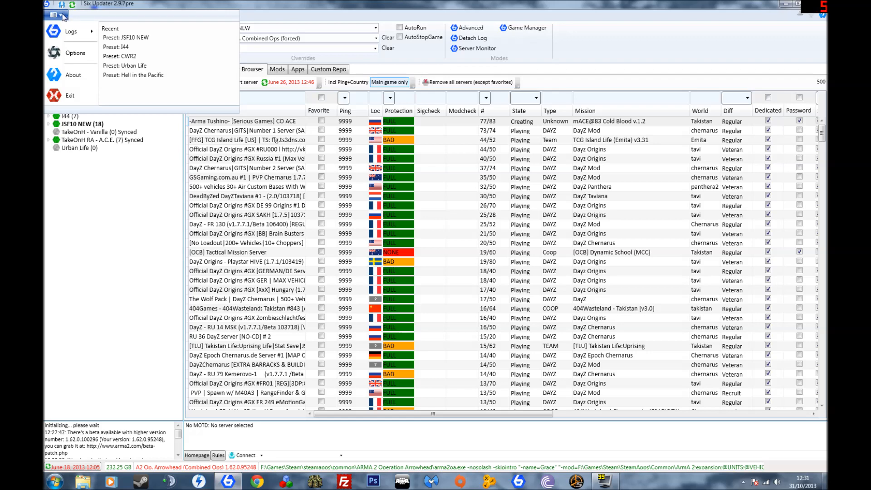
Step: Open the program options and review the Game and Mod folder paths without changing the game folder
left_click(66, 53)
left_click_drag(428, 68, 364, 65)
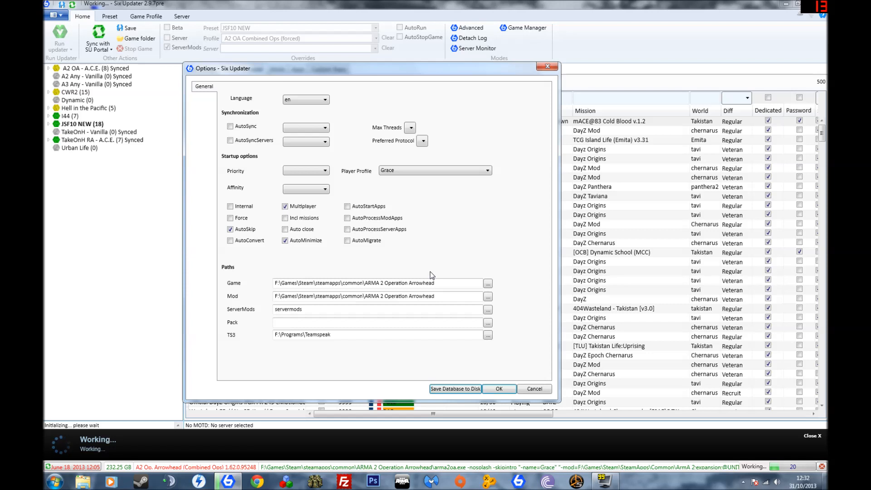
left_click(489, 284)
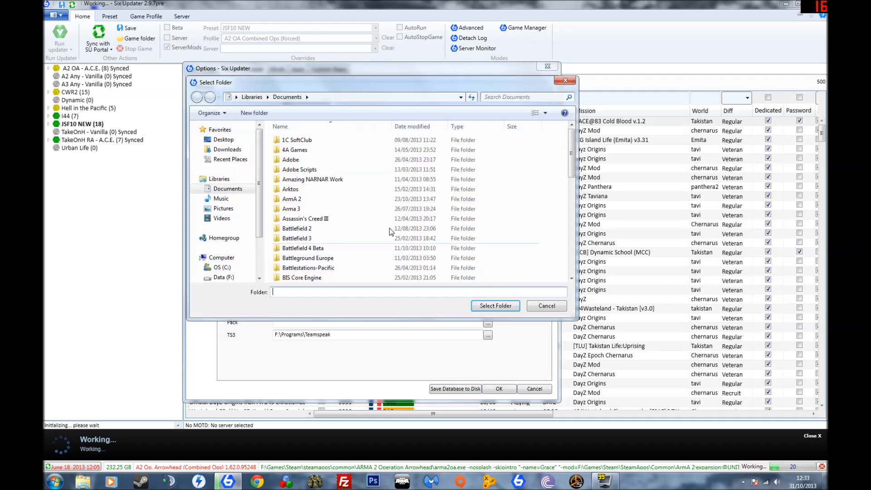
left_click(546, 306)
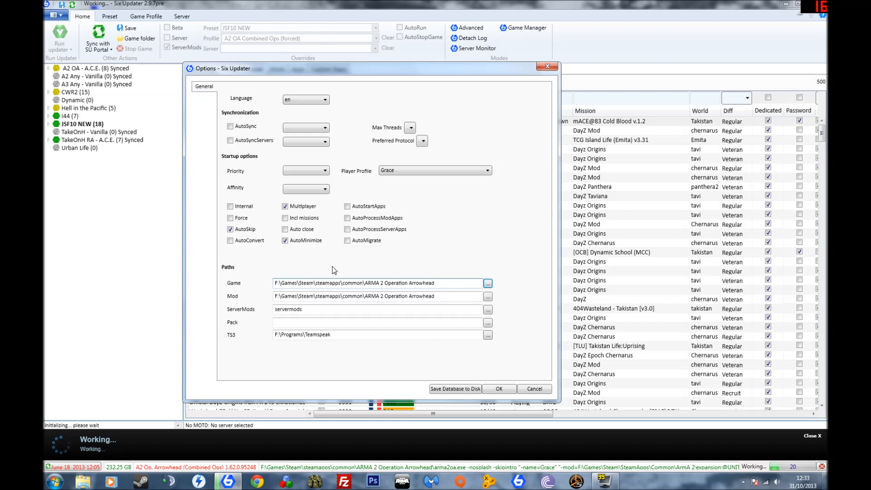
left_click_drag(297, 298, 431, 298)
left_click(435, 298)
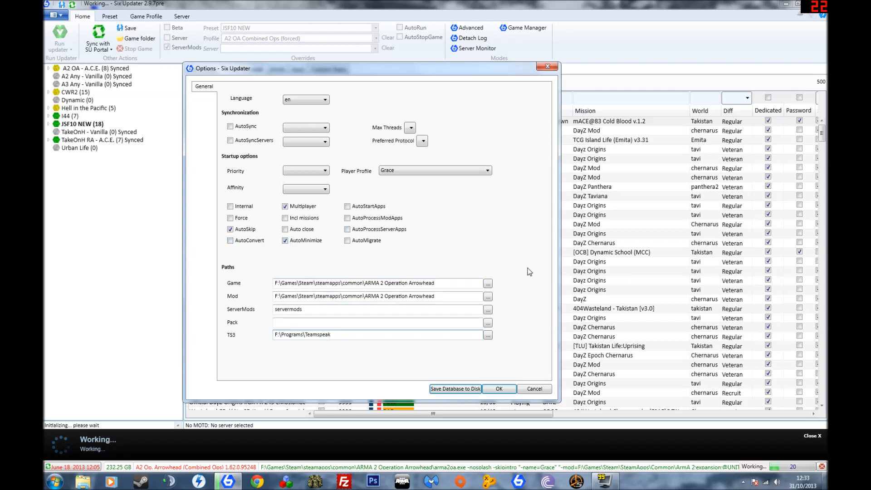
Step: Choose the player profile in the startup options and save the options
left_click(396, 171)
left_click(400, 190)
left_click(499, 389)
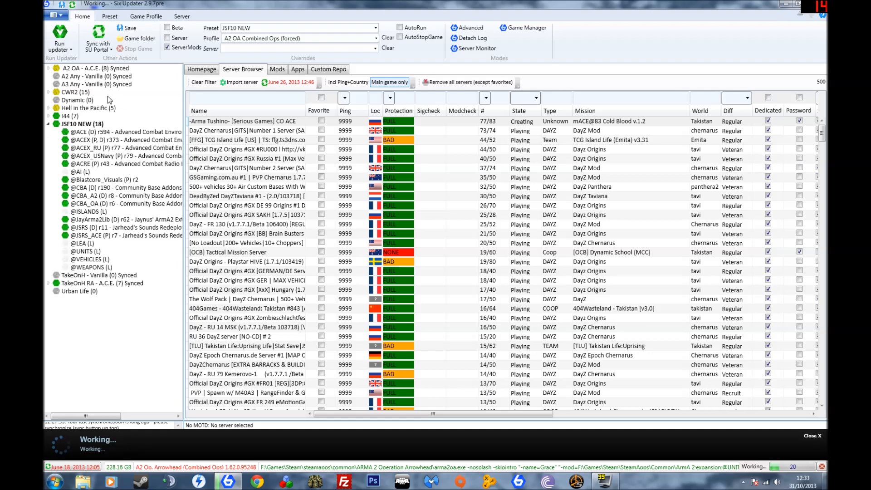
Step: Collapse the JSF10 NEW preset and set its game profile to A2 OA Combined Ops (forced)
left_click(47, 124)
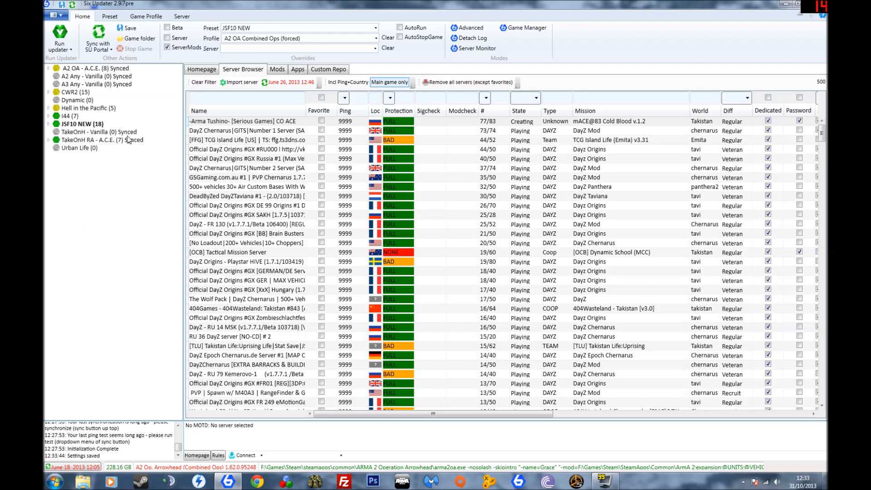
left_click(376, 39)
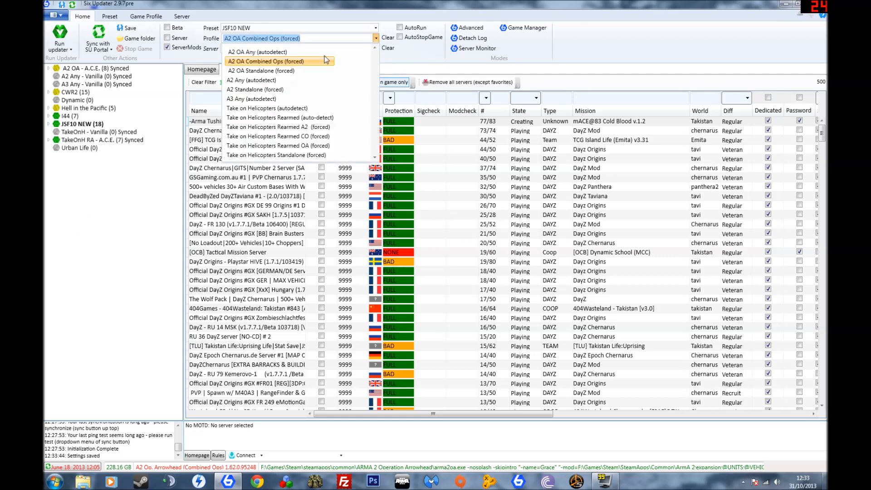
left_click(297, 63)
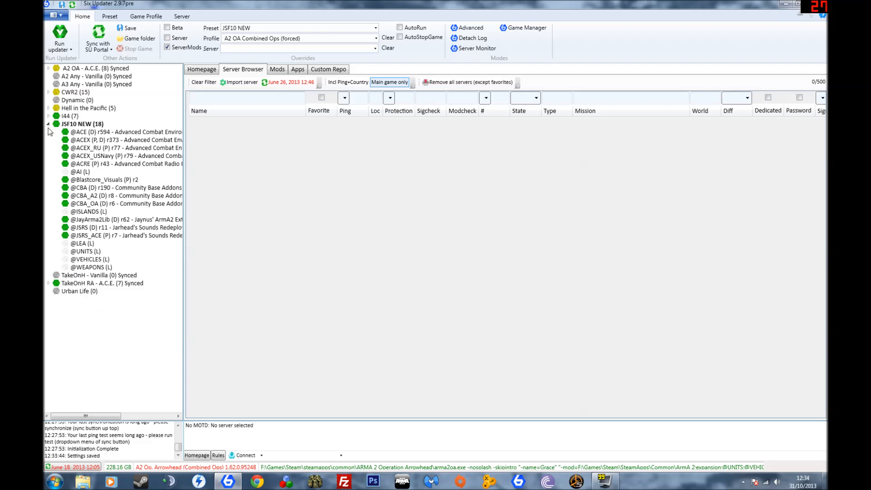
left_click(48, 124)
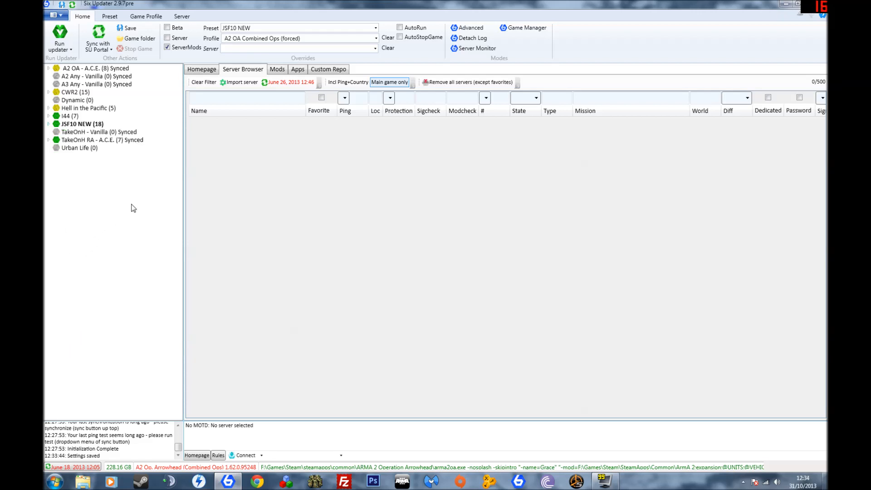
left_click(376, 38)
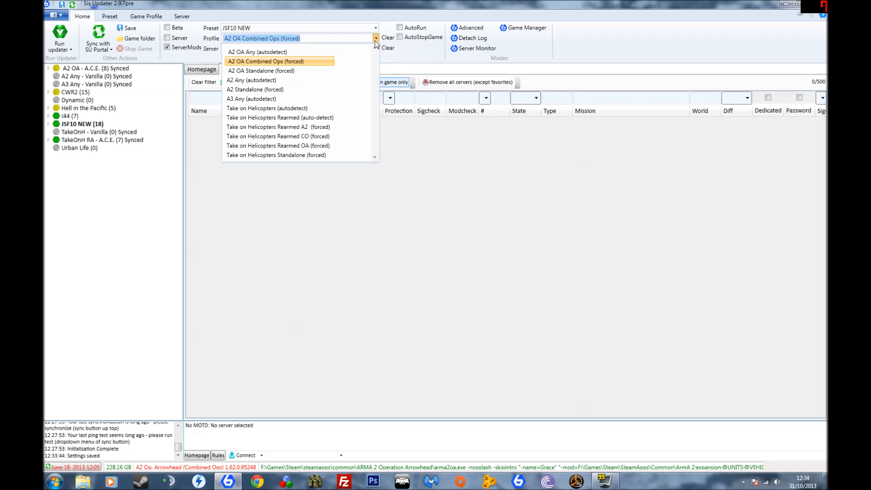
left_click(376, 39)
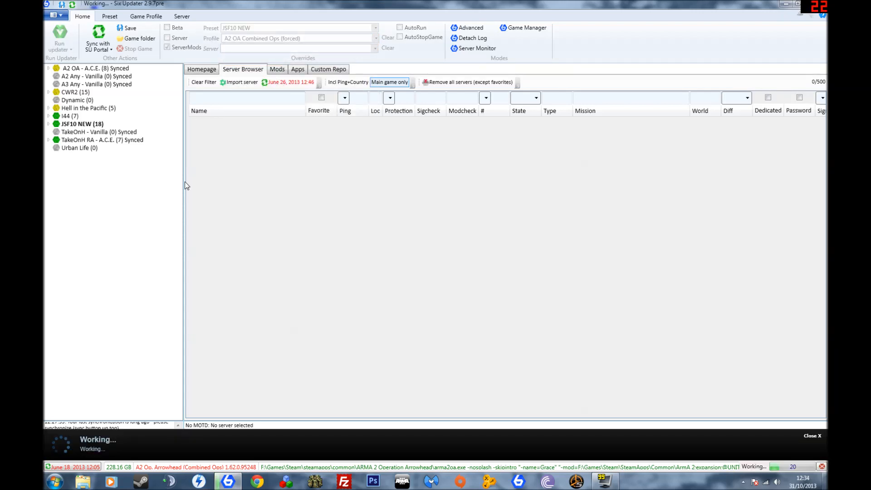
left_click(48, 124)
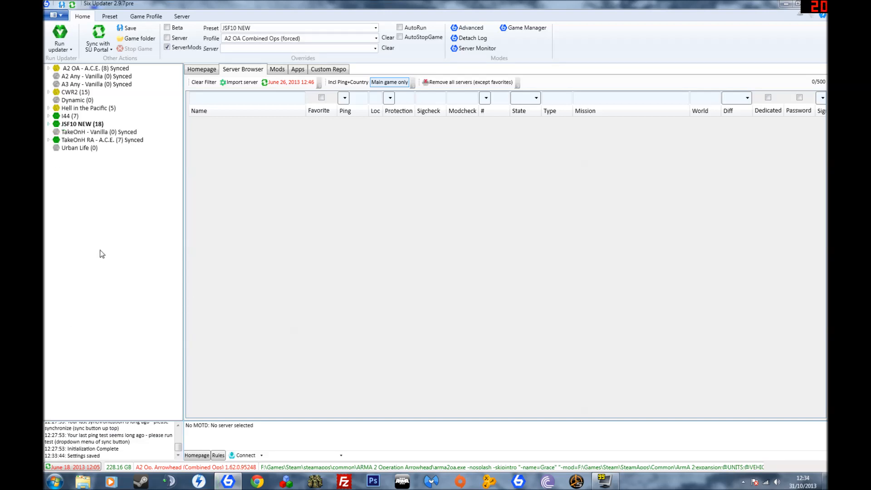
Step: Create a new preset in the preset list and rename it "whatever"
right_click(105, 214)
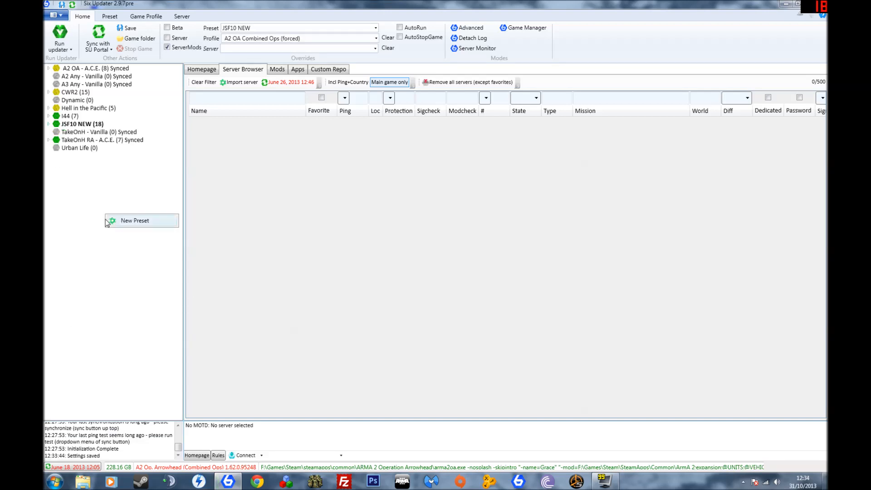
left_click(119, 221)
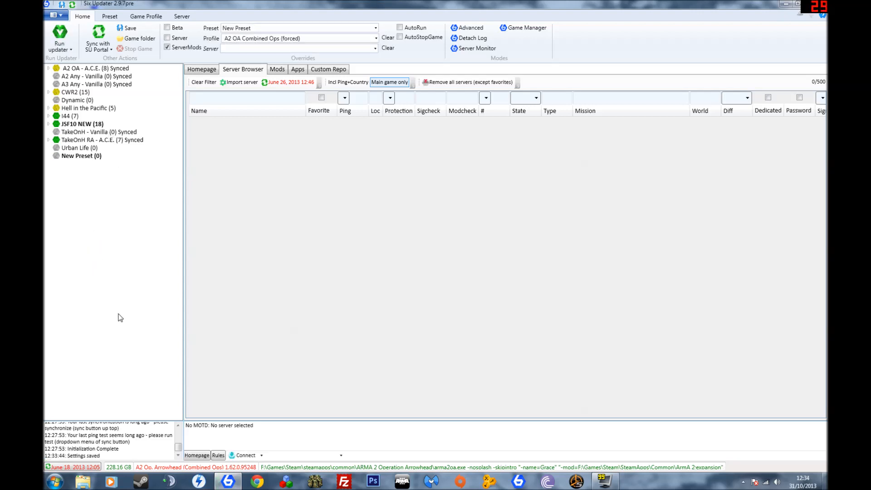
left_click(76, 157)
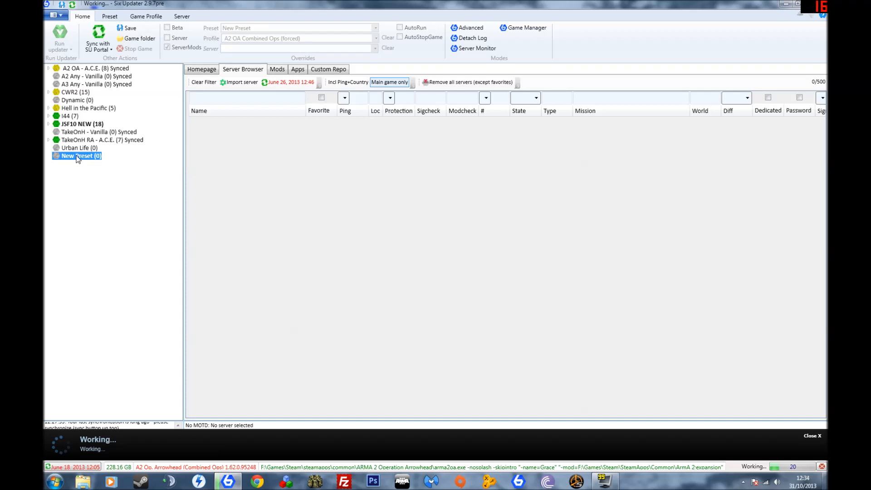
right_click(77, 157)
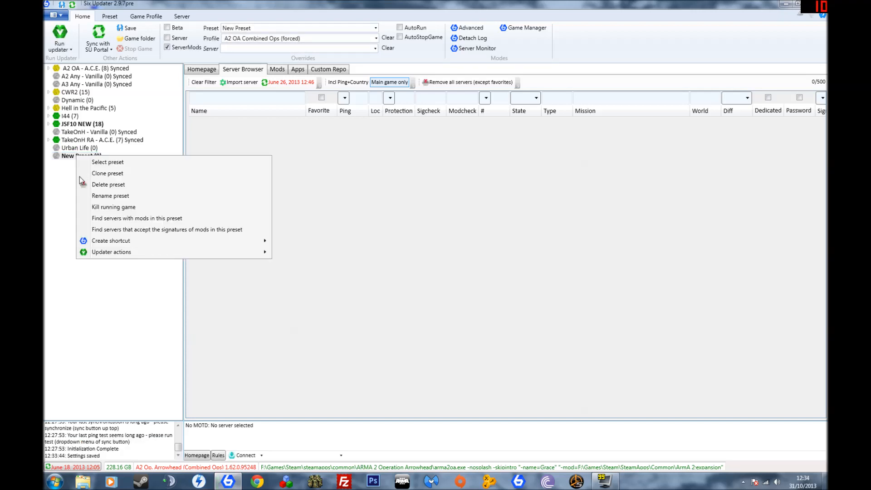
left_click(113, 195)
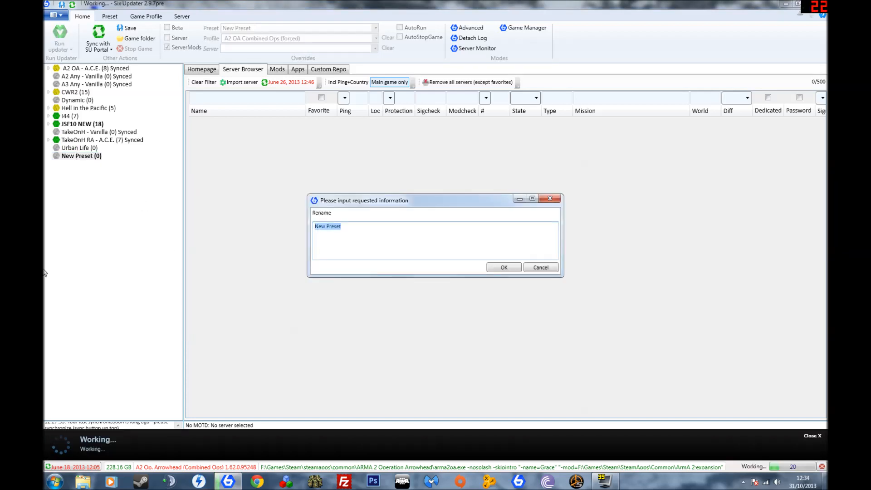
type("whatever")
key("Return")
left_click(504, 267)
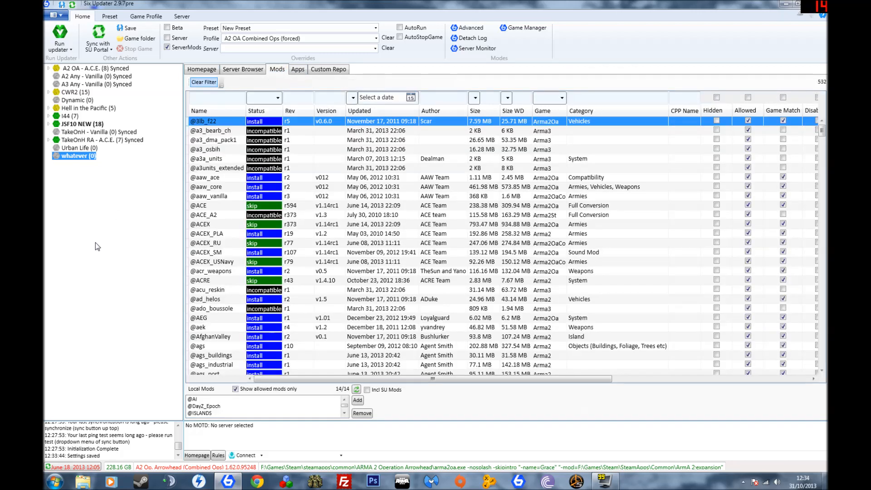
scroll(225, 272, "down", 1)
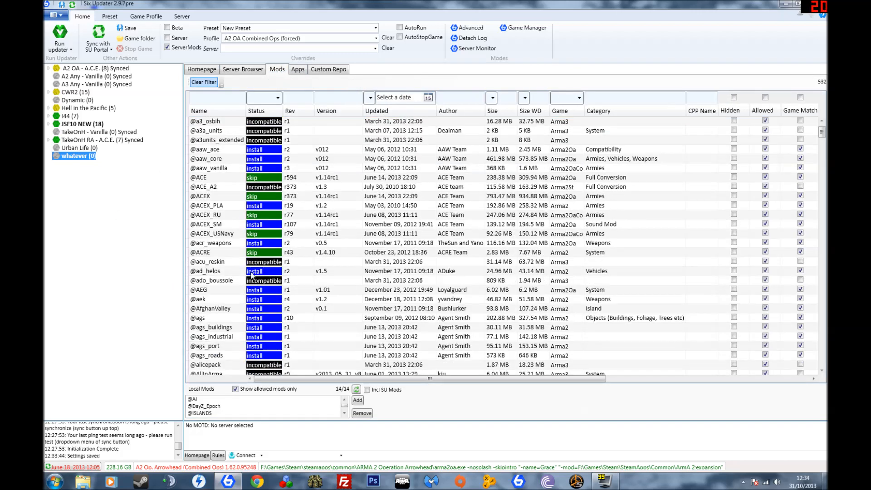
left_click_drag(327, 421, 327, 439)
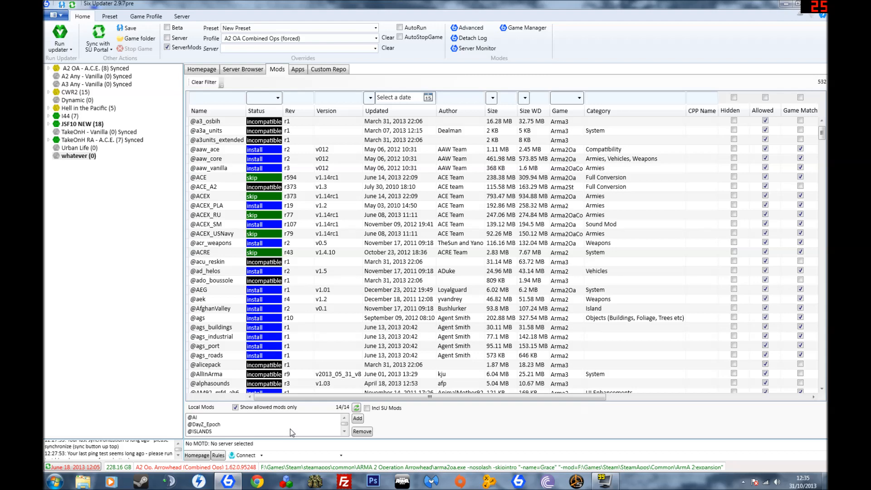
left_click(356, 407)
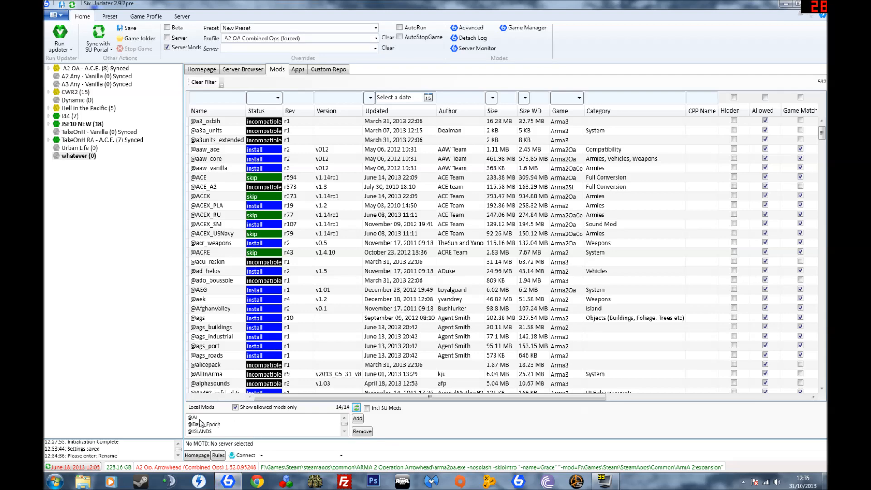
left_click(199, 419)
left_click(363, 420)
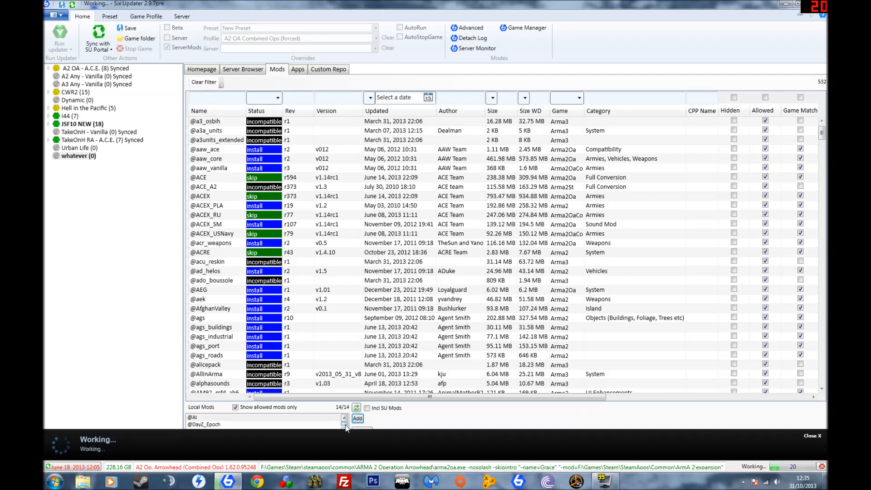
left_click(344, 432)
left_click(344, 432)
left_click(344, 432)
left_click(345, 431)
left_click(344, 432)
left_click(210, 424)
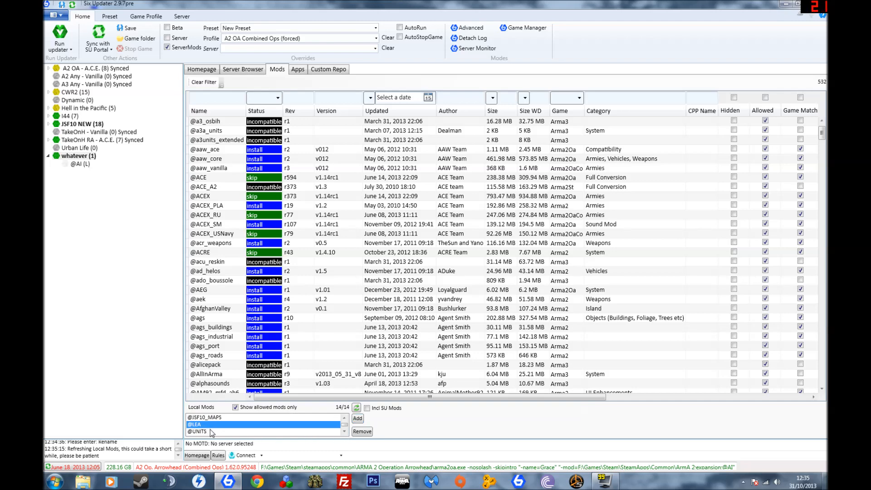
left_click(361, 418)
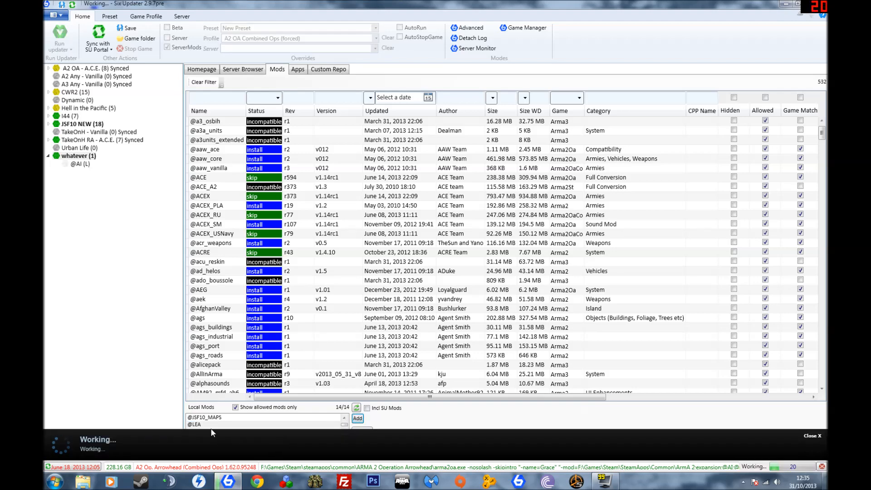
left_click(345, 431)
left_click(345, 432)
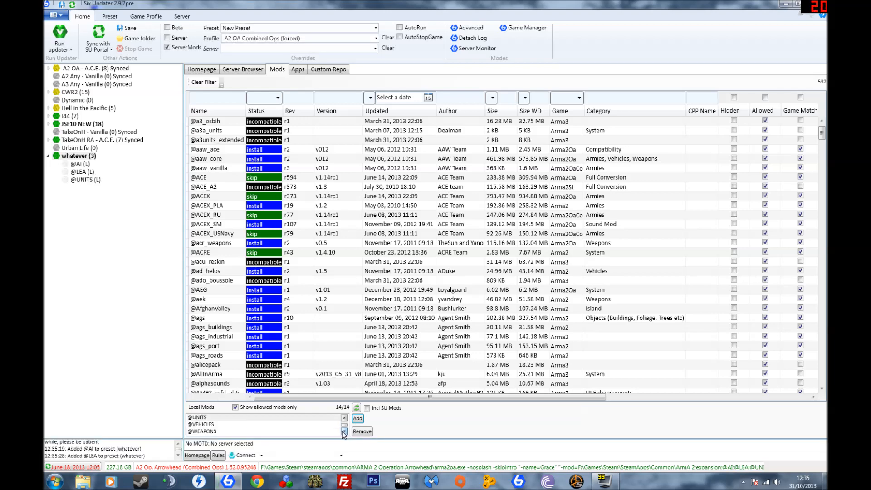
left_click(279, 425)
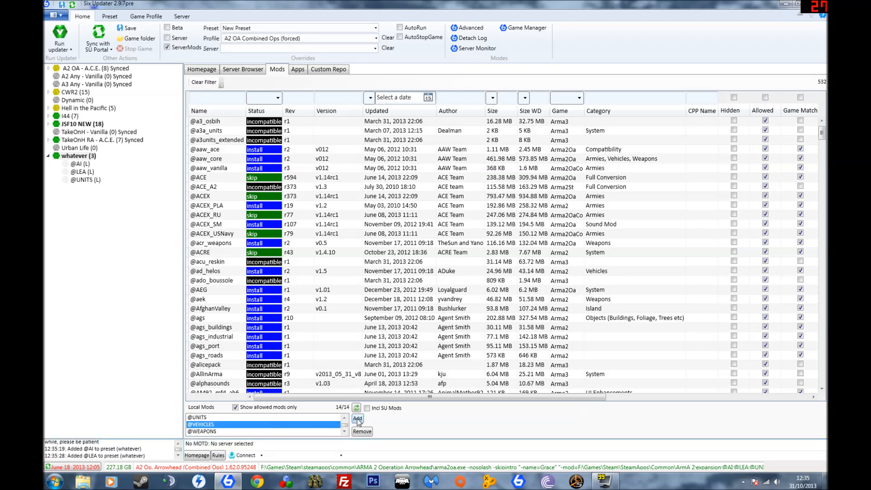
left_click(358, 419)
left_click(207, 431)
left_click(358, 418)
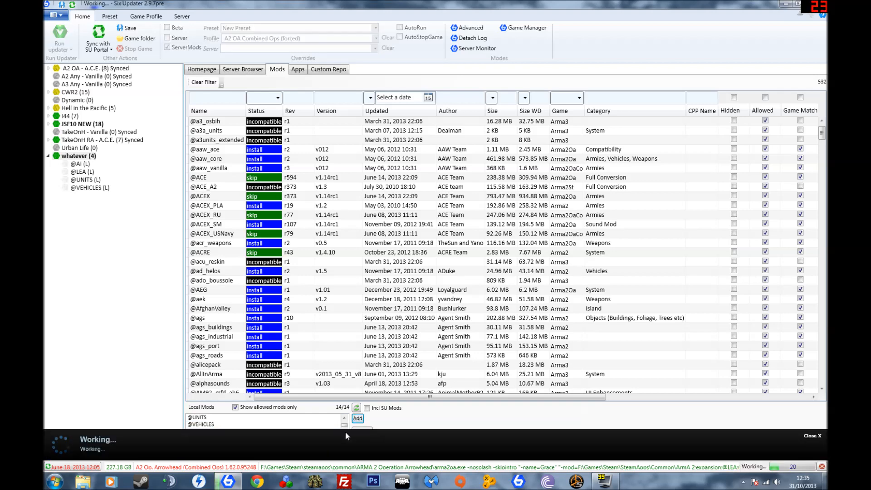
left_click(344, 433)
left_click(344, 432)
left_click(345, 432)
left_click(344, 432)
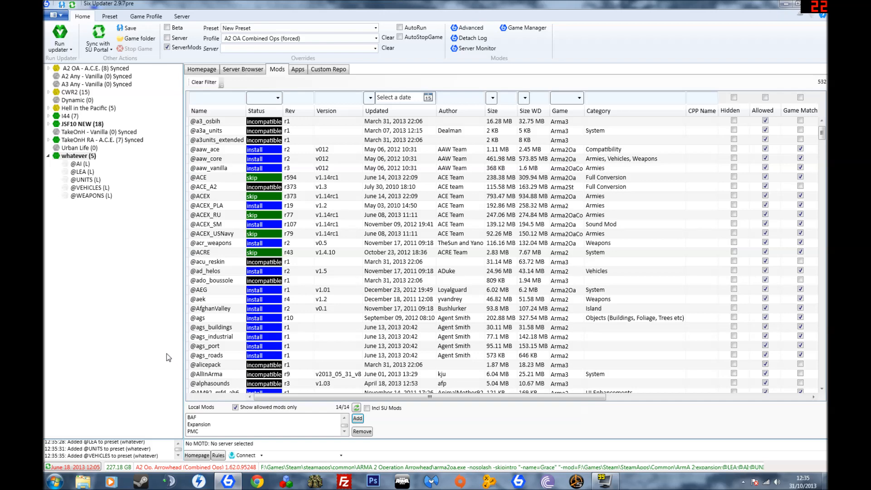
scroll(269, 220, "up", 1)
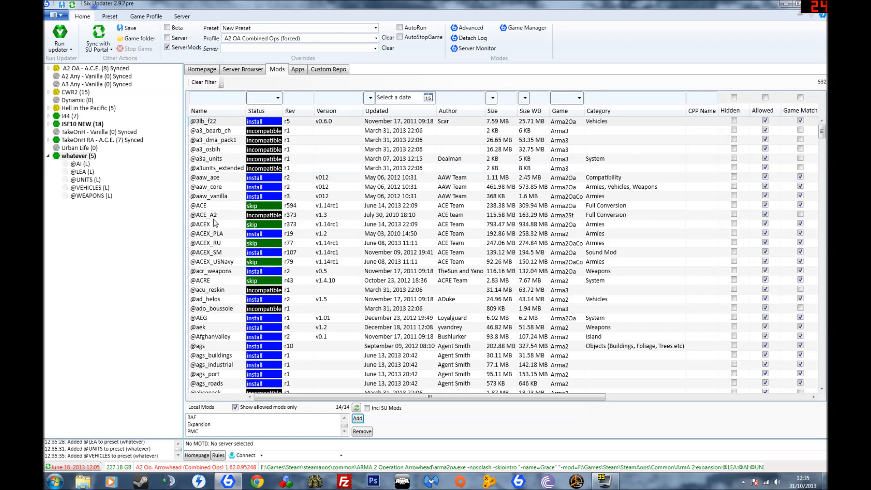
left_click(202, 205)
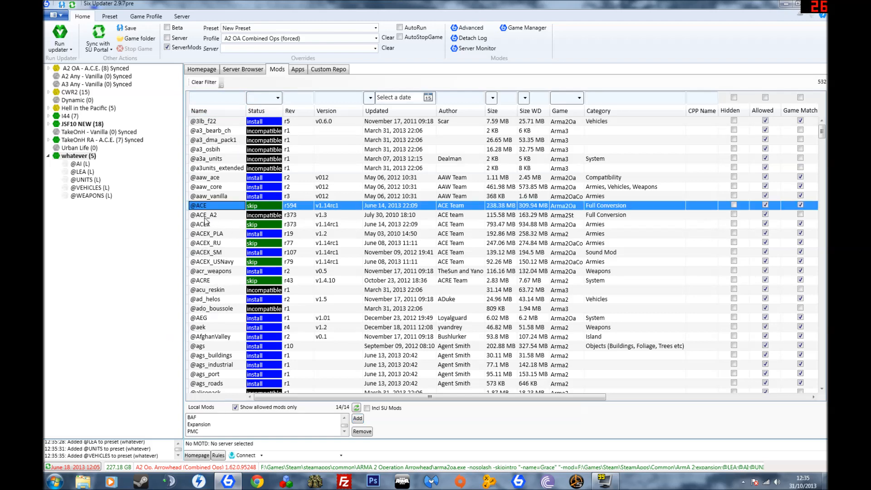
left_click(212, 244)
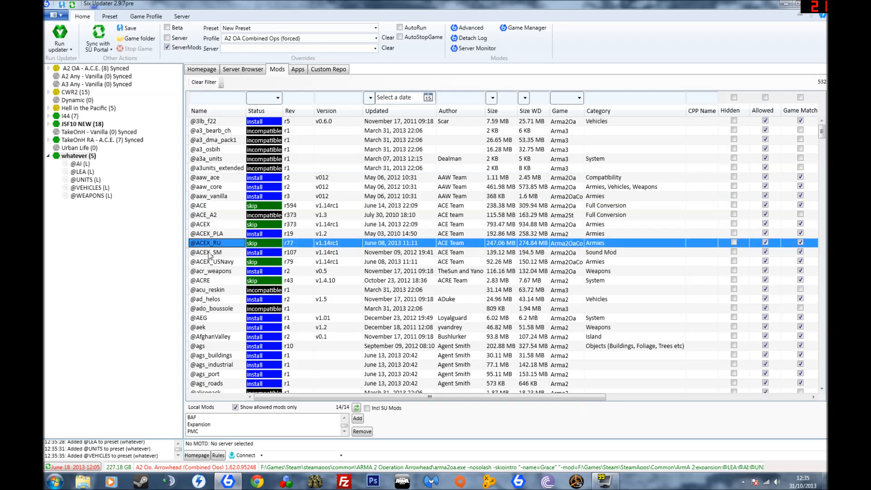
left_click(206, 225)
left_click(210, 207)
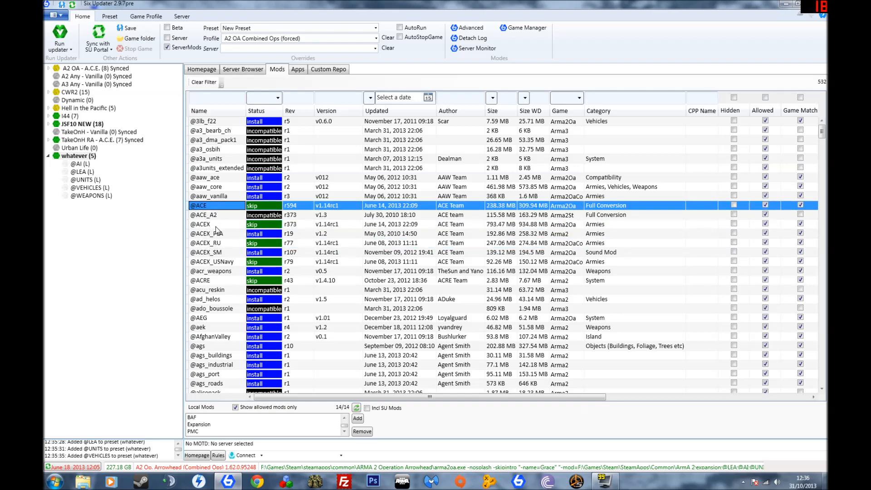
left_click(215, 226)
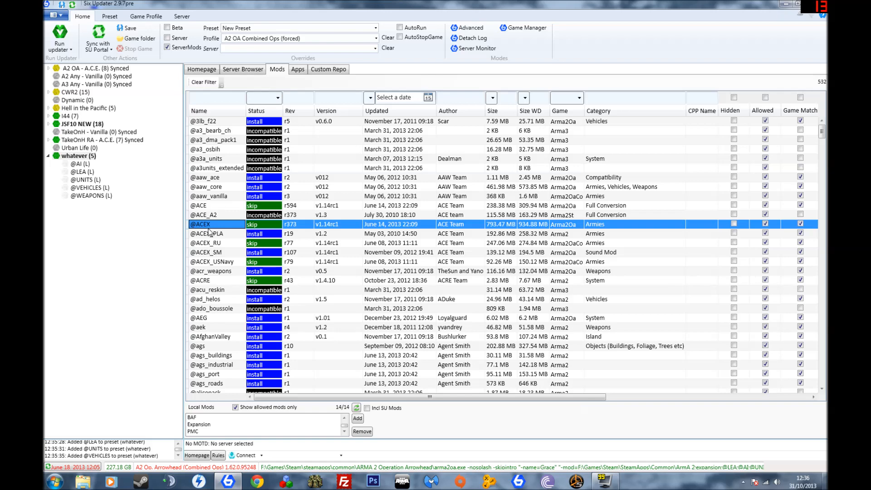
left_click(220, 266)
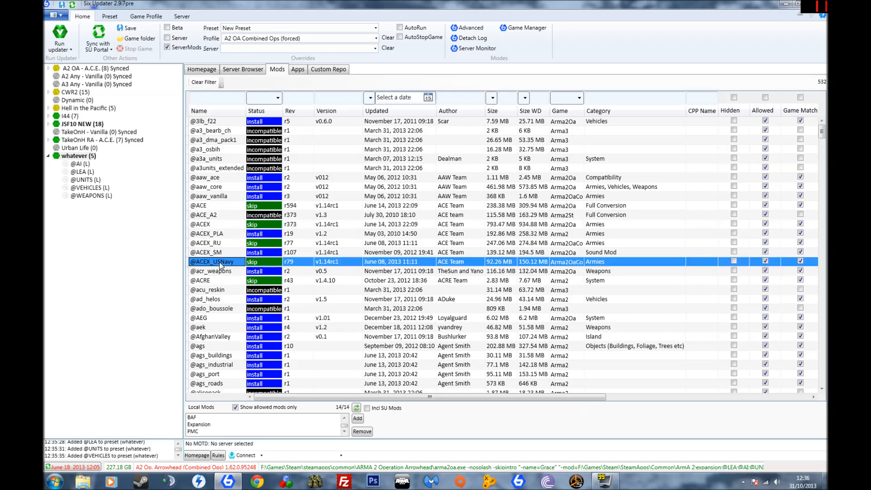
right_click(220, 264)
left_click(261, 282)
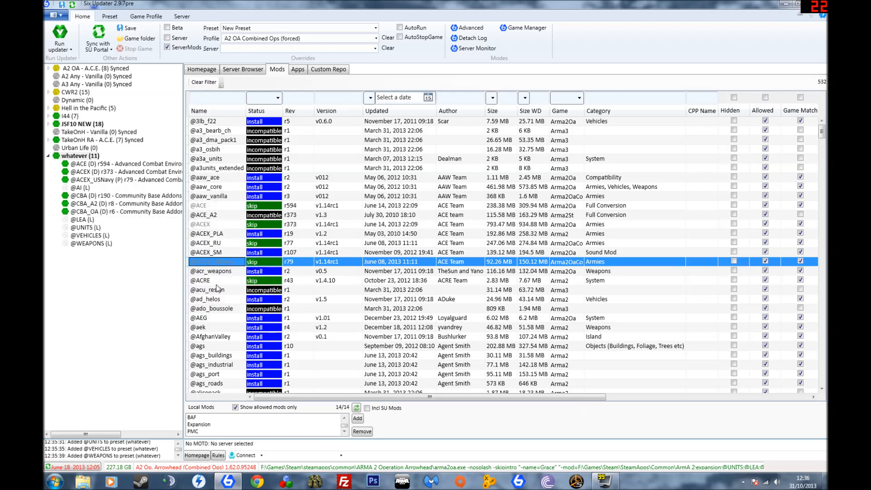
right_click(222, 246)
left_click(212, 244)
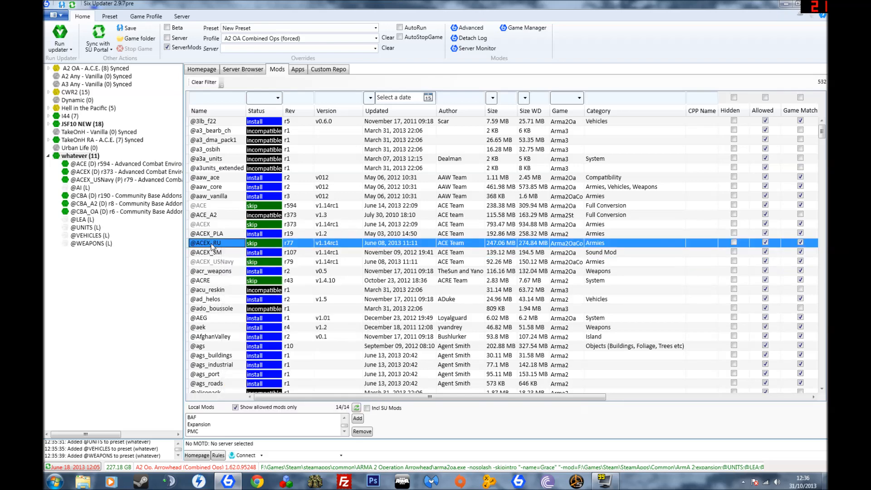
right_click(211, 243)
left_click(223, 271)
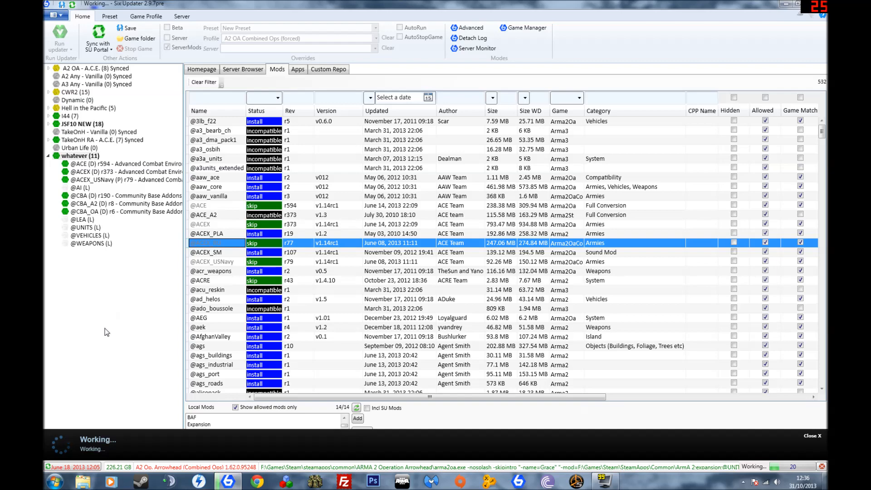
scroll(204, 304, "down", 8)
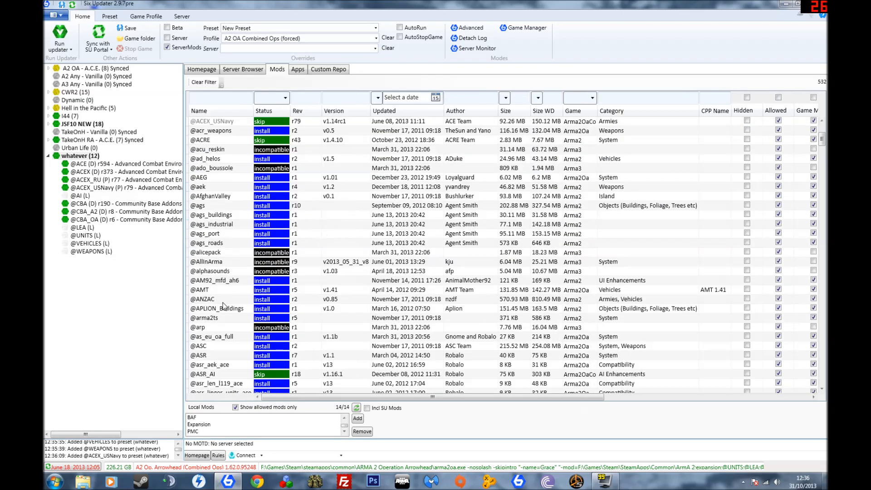
scroll(221, 305, "down", 15)
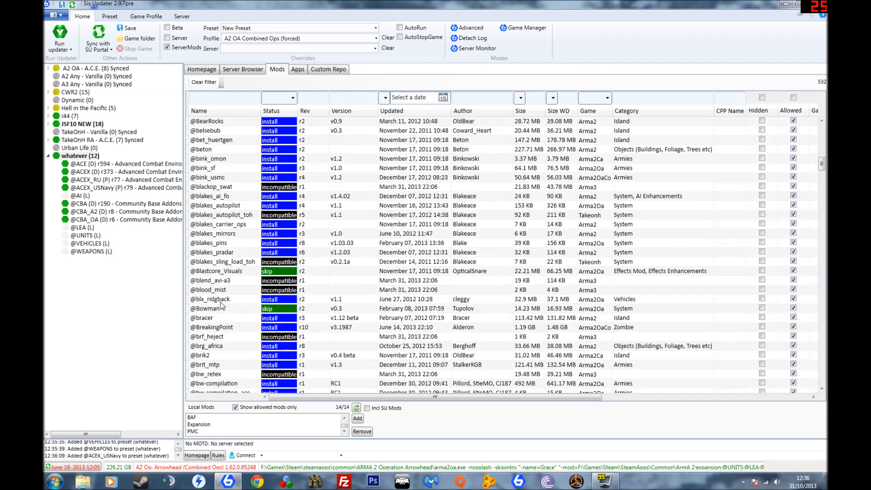
right_click(219, 245)
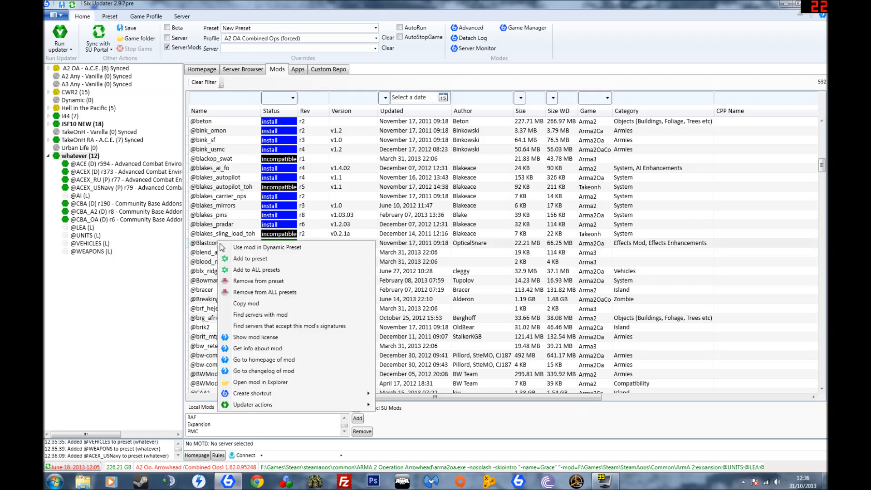
left_click(234, 257)
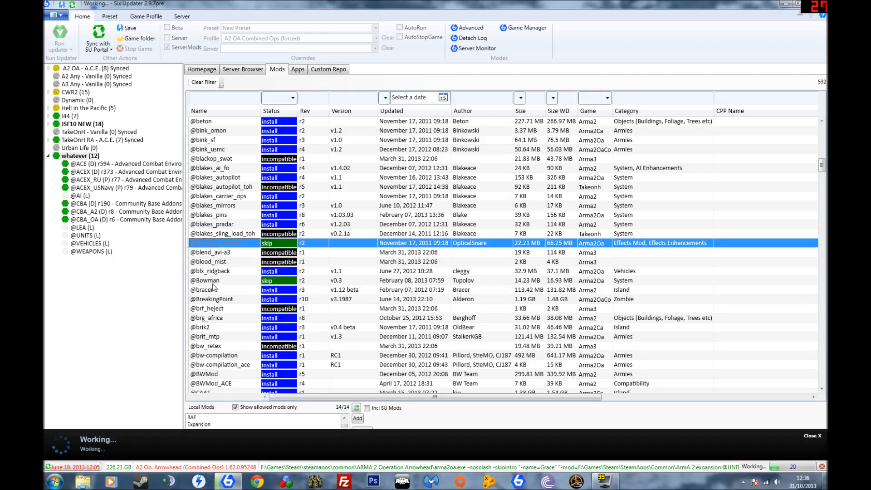
scroll(216, 286, "down", 6)
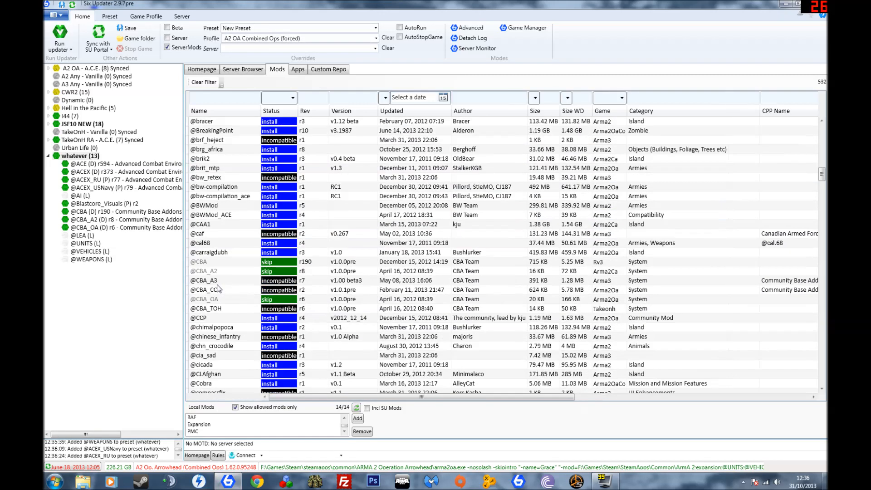
scroll(218, 281, "down", 2)
scroll(219, 274, "down", 20)
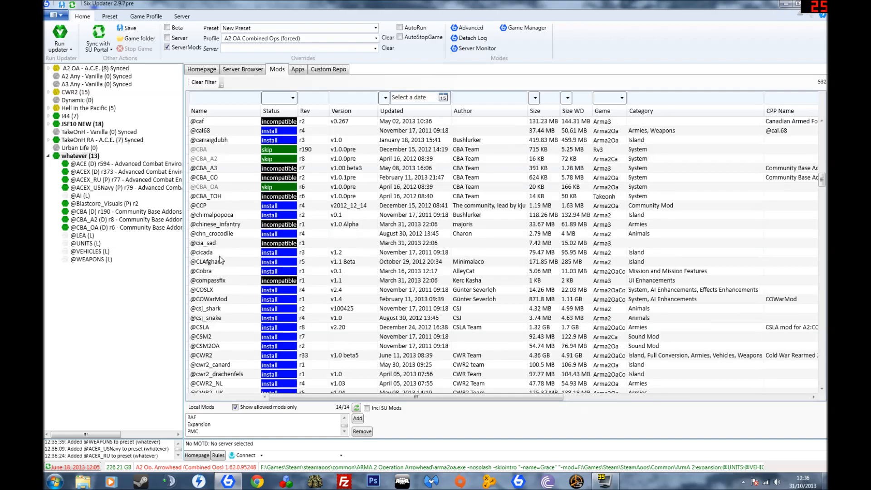
scroll(227, 265, "down", 20)
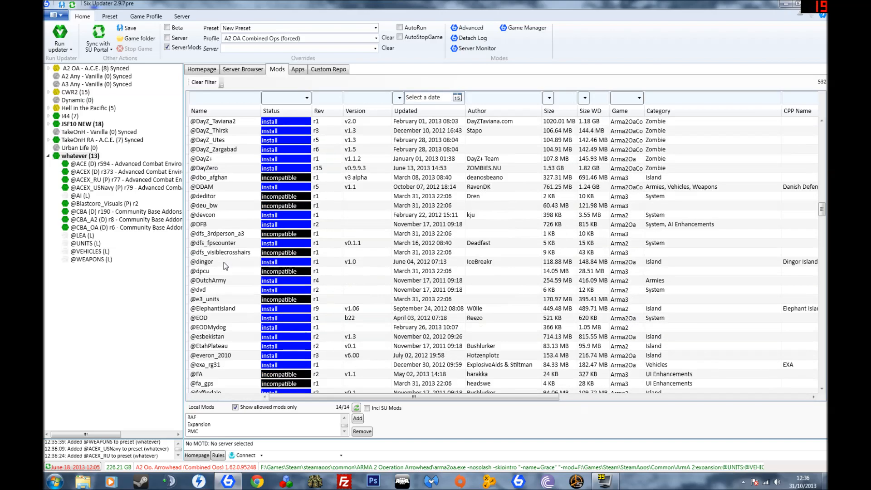
scroll(229, 291, "down", 15)
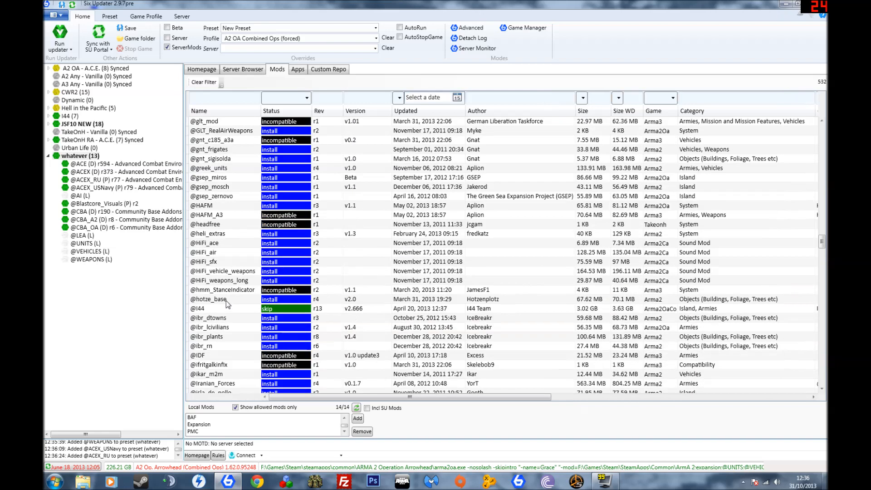
scroll(227, 256, "down", 4)
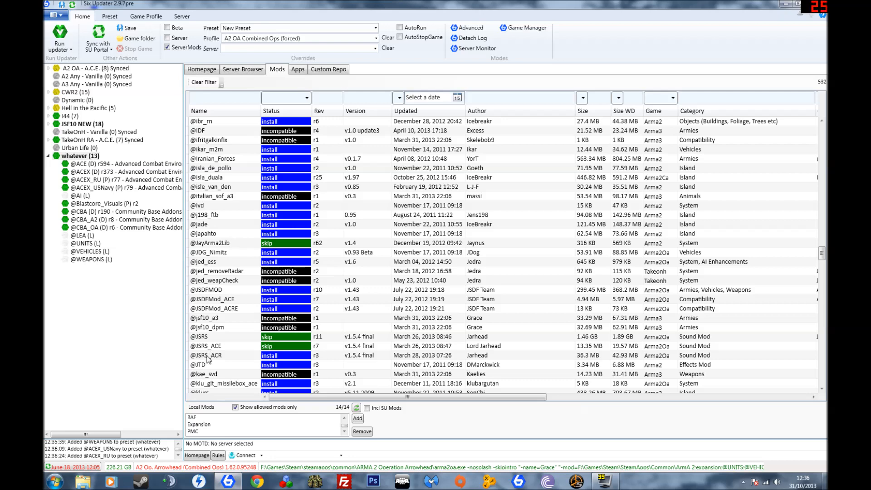
scroll(221, 229, "up", 8)
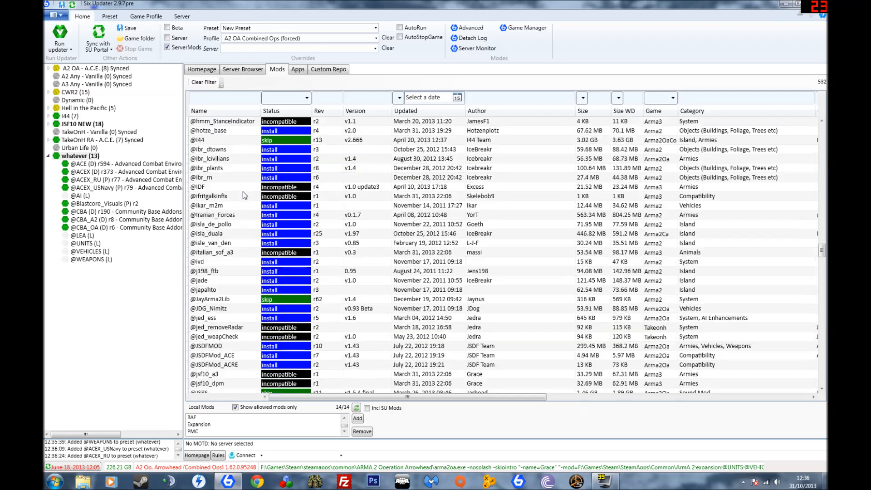
left_click_drag(823, 242, 823, 132)
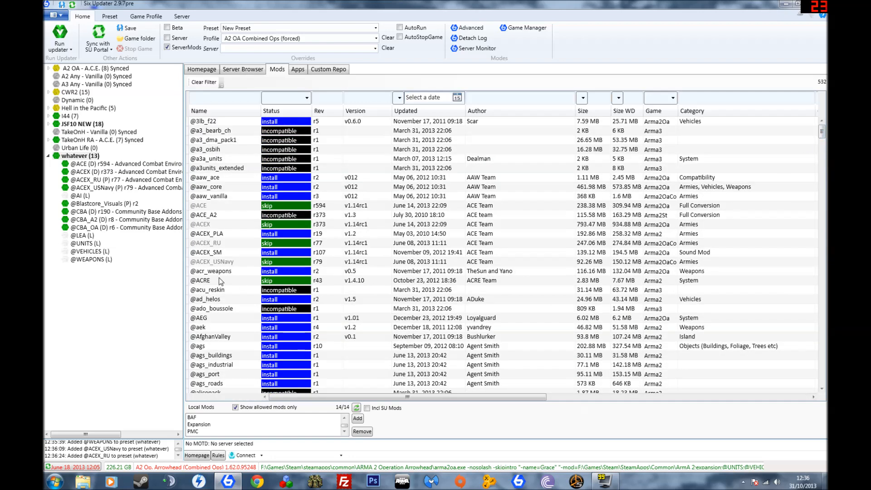
right_click(213, 284)
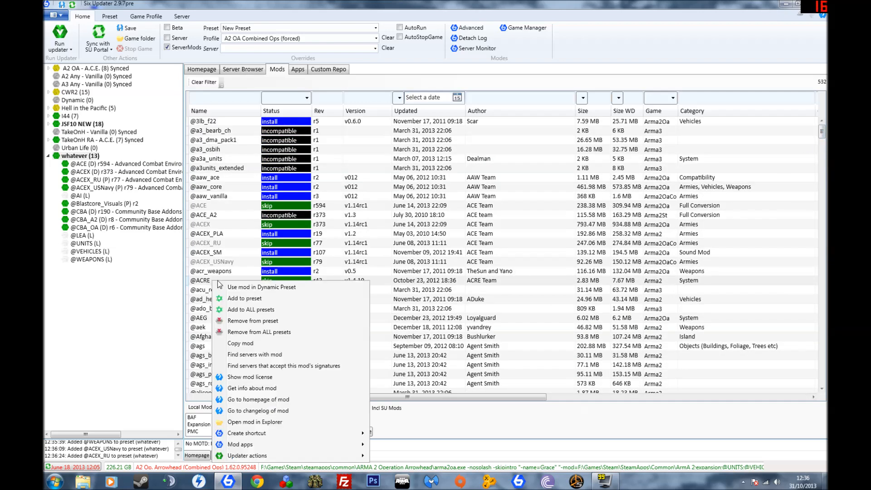
left_click(243, 299)
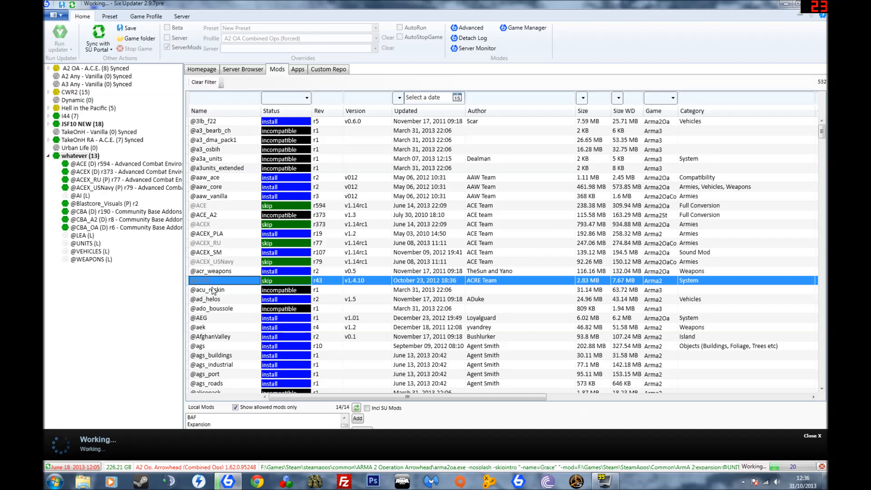
scroll(218, 299, "down", 4)
scroll(218, 299, "down", 20)
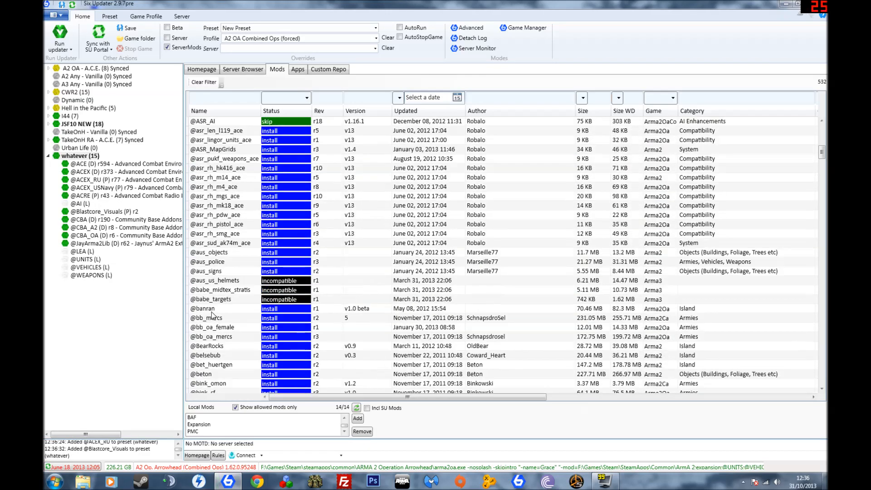
scroll(207, 320, "down", 20)
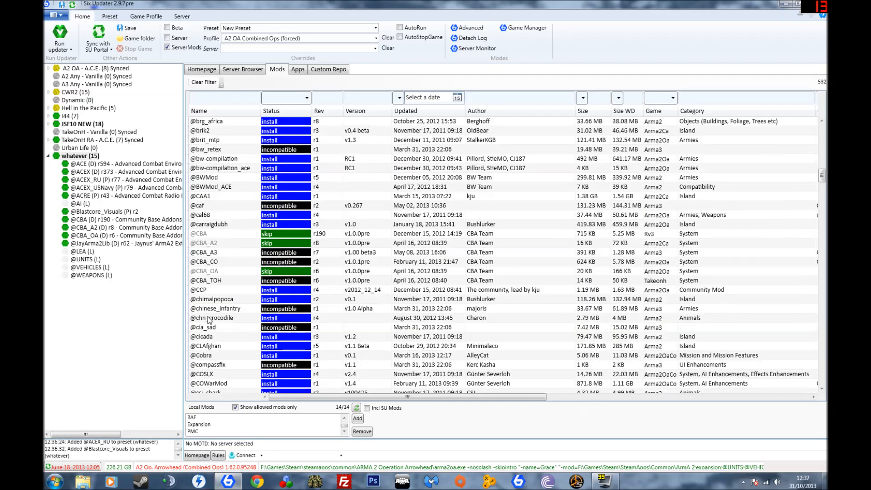
scroll(209, 322, "down", 20)
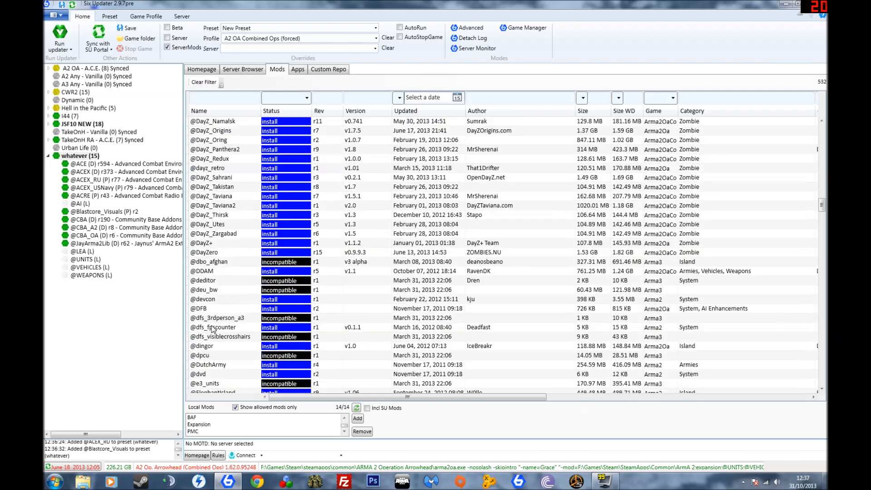
scroll(216, 360, "down", 20)
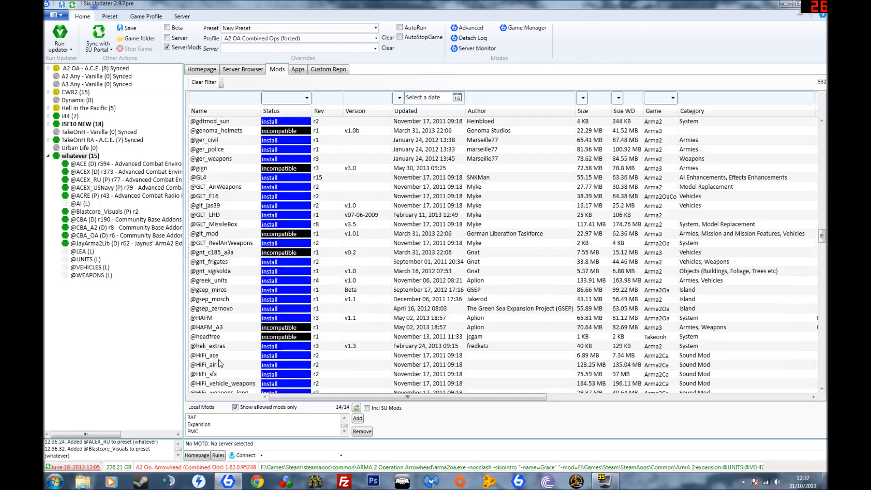
scroll(217, 359, "down", 2)
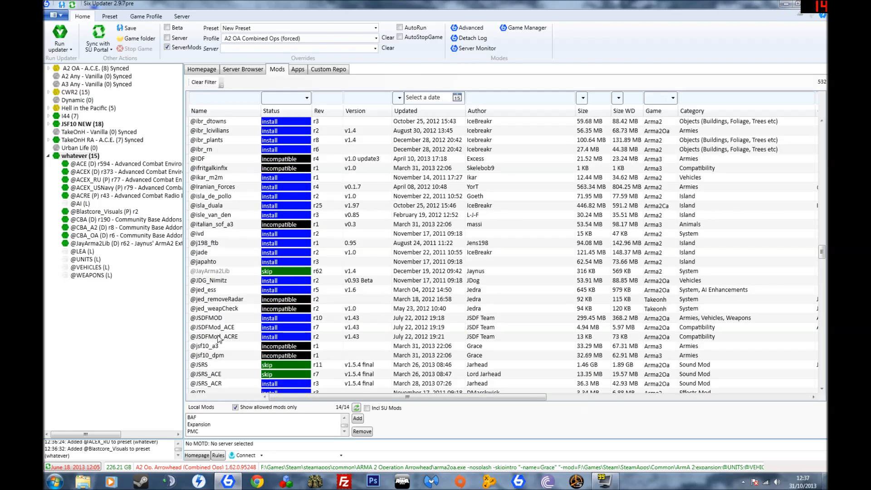
scroll(219, 336, "down", 2)
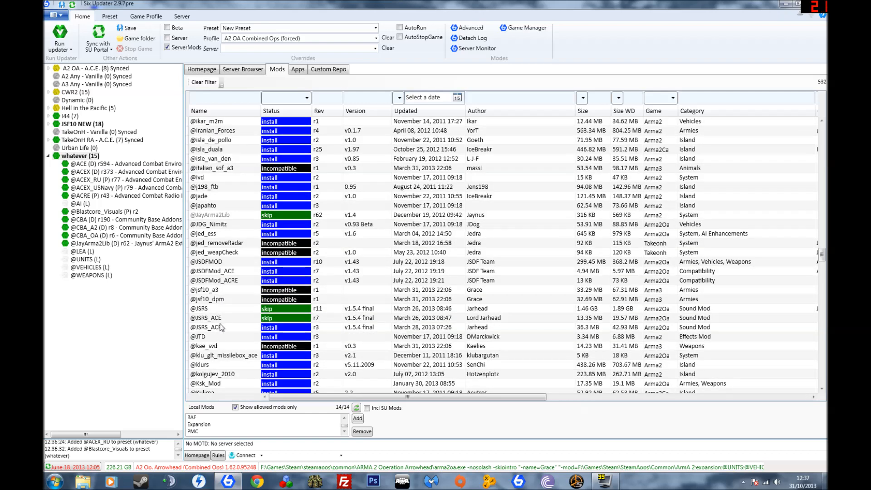
right_click(221, 323)
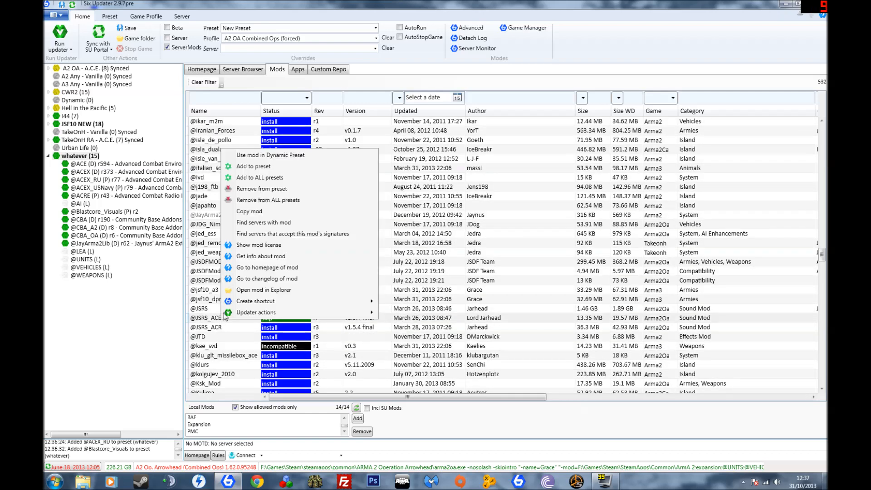
left_click(272, 166)
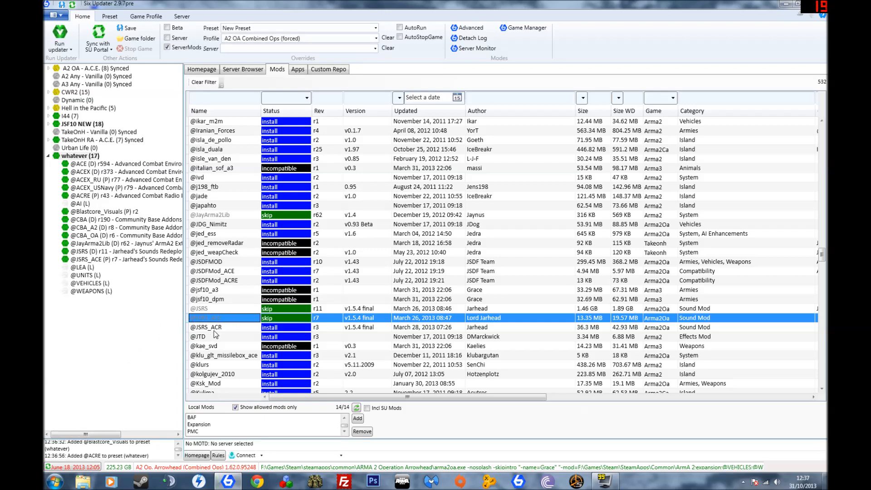
Step: Look through the rest of the main mod list for further mods and return to its beginning
scroll(216, 335, "down", 11)
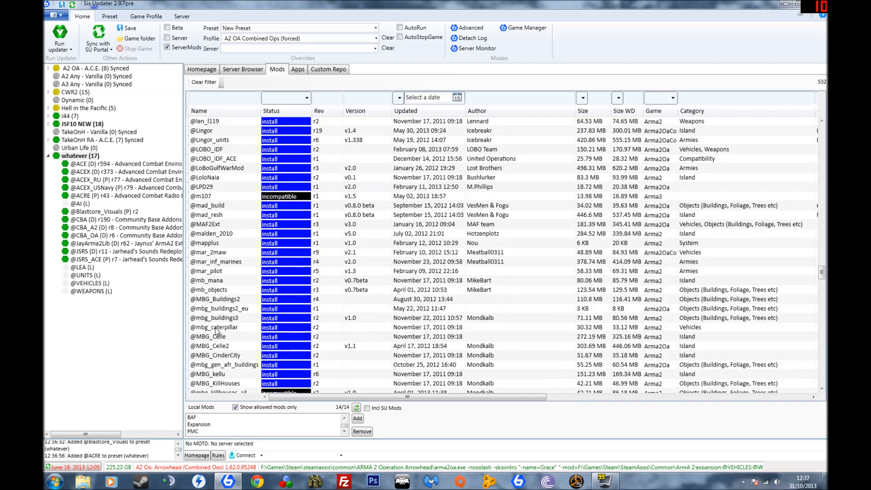
scroll(216, 332, "down", 15)
scroll(217, 333, "down", 12)
scroll(215, 330, "down", 15)
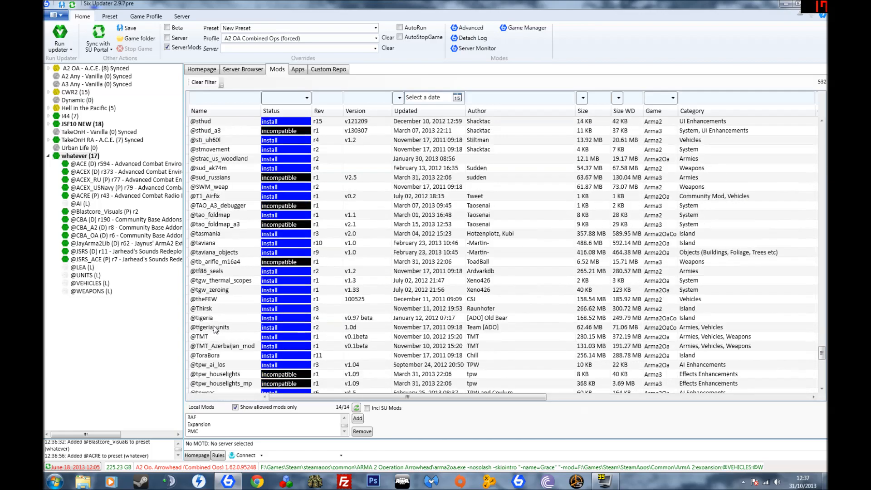
scroll(214, 330, "down", 13)
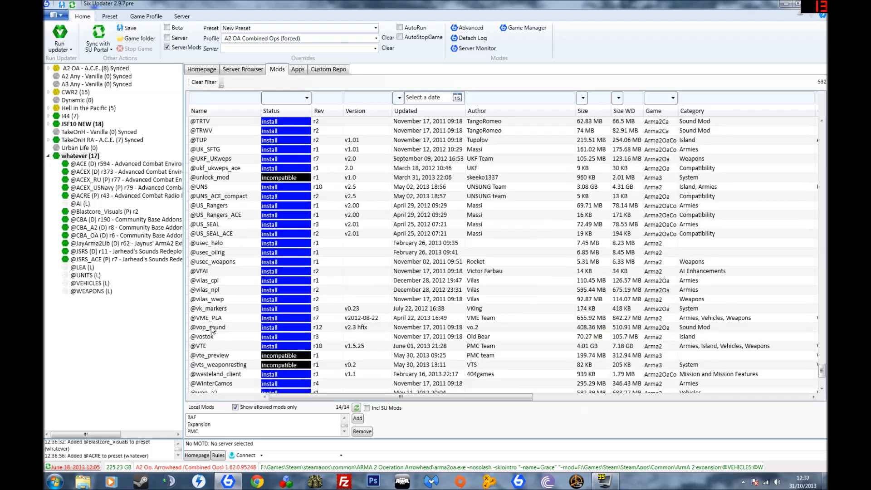
scroll(212, 330, "down", 5)
scroll(213, 330, "up", 10)
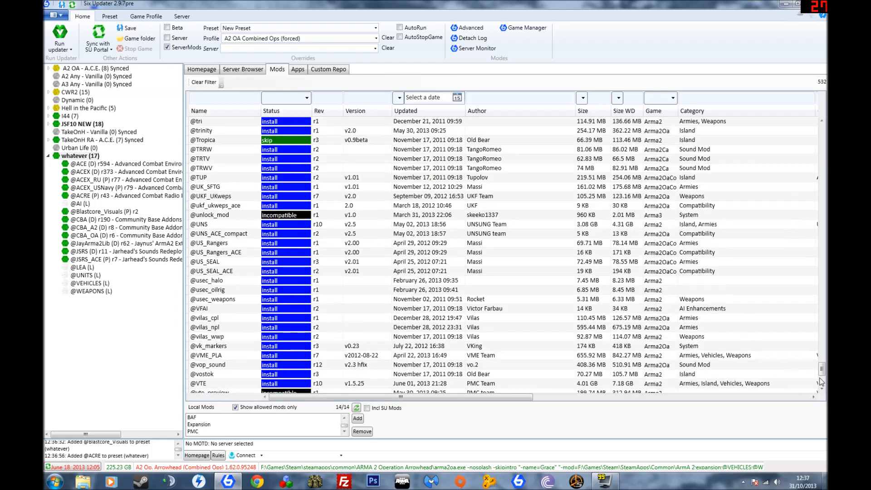
left_click_drag(824, 365, 823, 169)
scroll(632, 264, "down", 4)
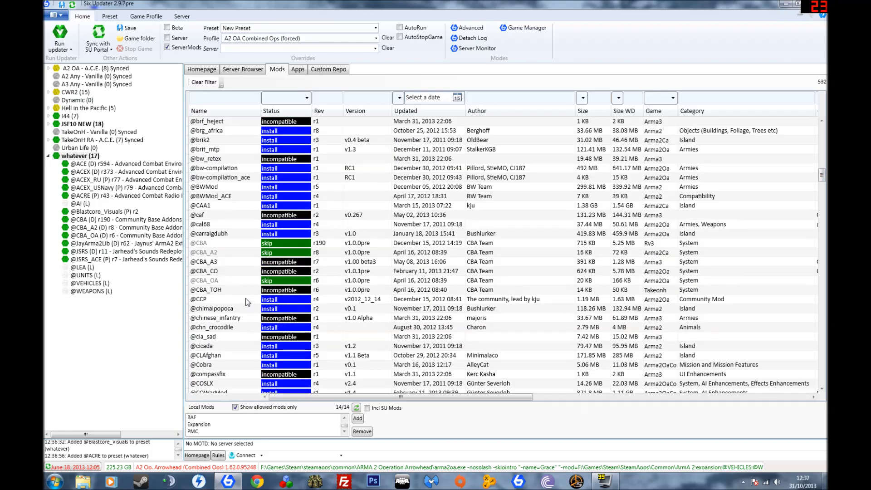
scroll(248, 302, "up", 4)
scroll(241, 284, "up", 4)
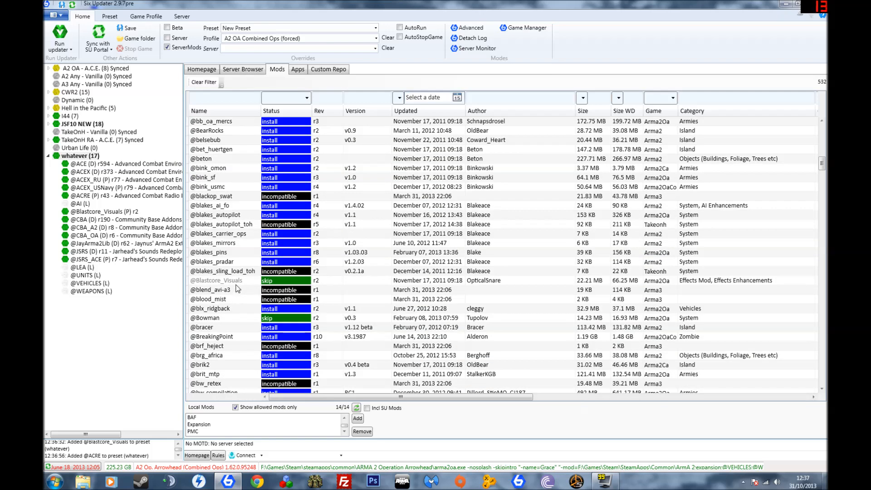
scroll(235, 289, "up", 15)
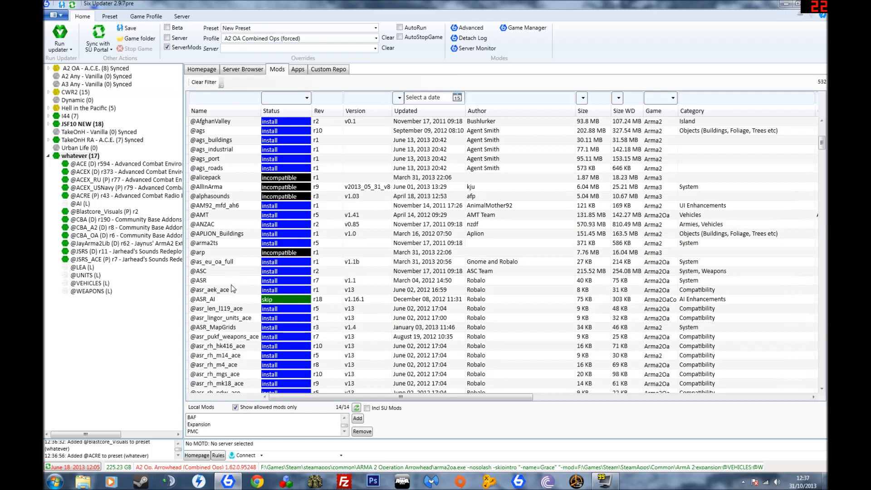
scroll(227, 298, "up", 8)
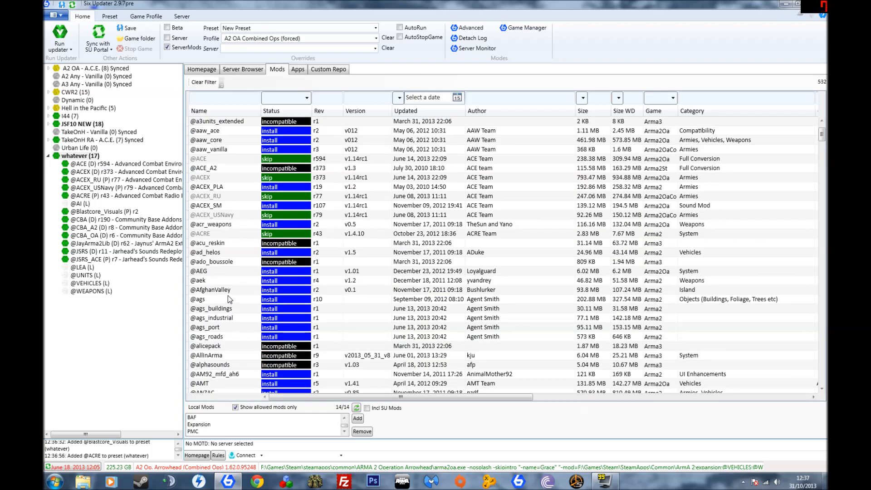
scroll(297, 427, "up", 2)
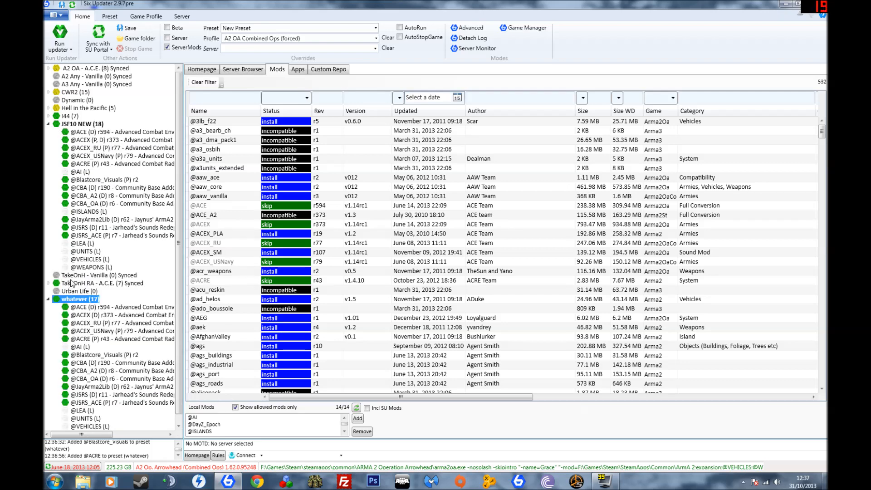
scroll(119, 380, "down", 1)
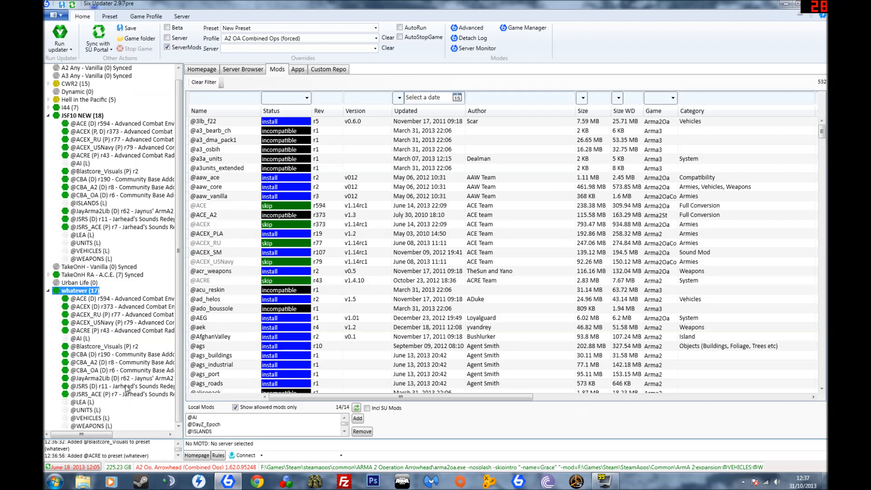
scroll(280, 430, "down", 2)
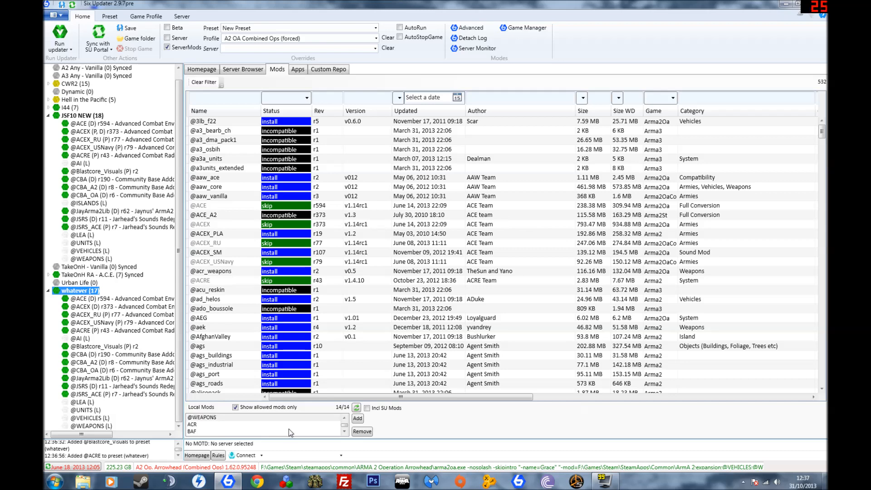
scroll(285, 429, "up", 3)
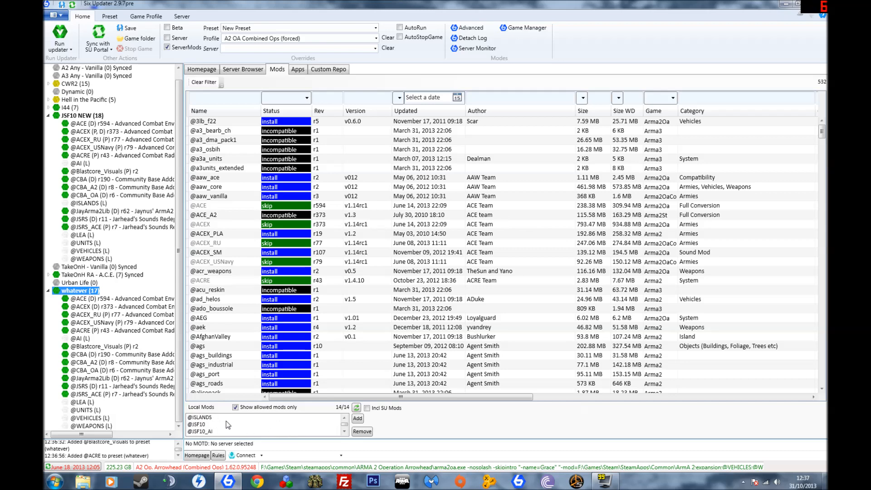
left_click(239, 419)
left_click(361, 431)
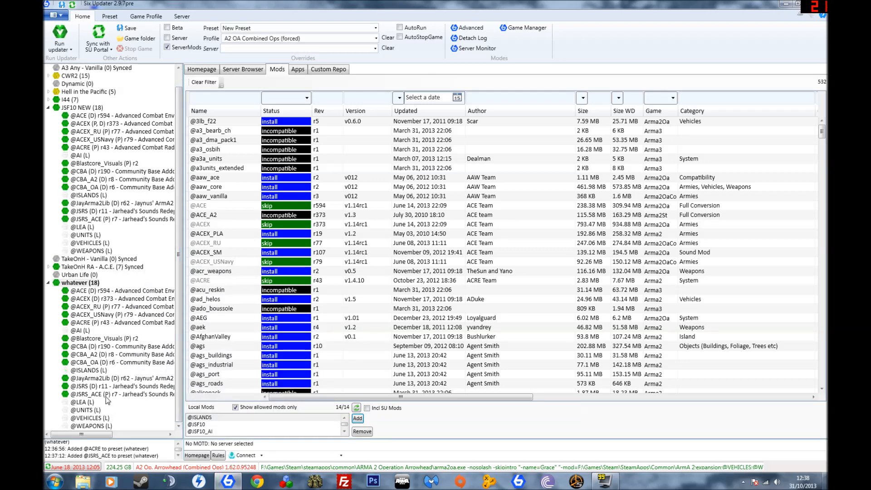
Step: Select the whatever preset and save the configuration
right_click(91, 285)
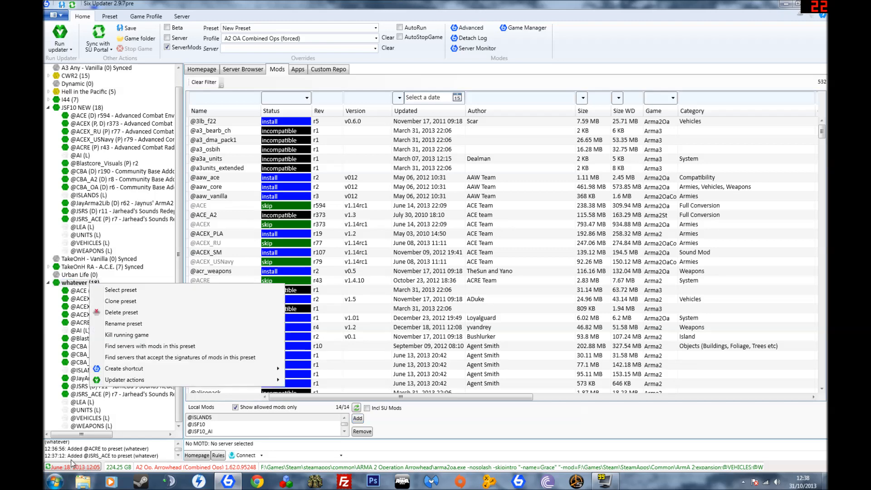
left_click(46, 346)
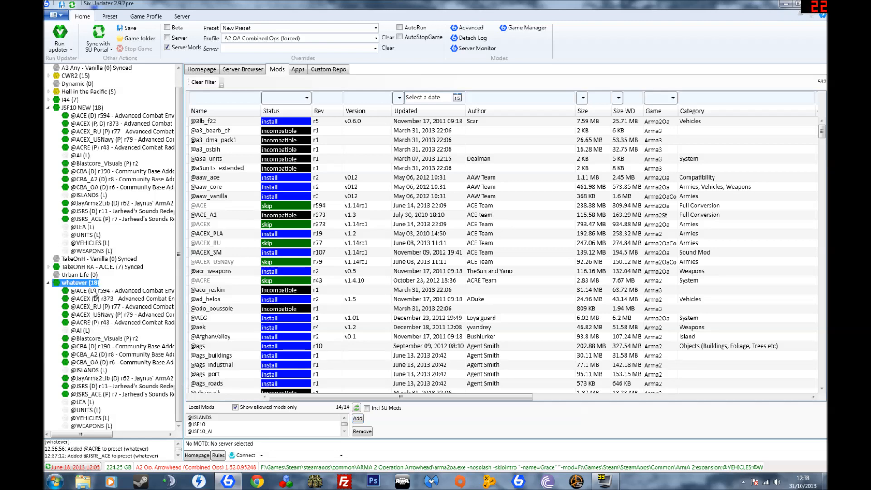
left_click(127, 28)
mouse_move(100, 139)
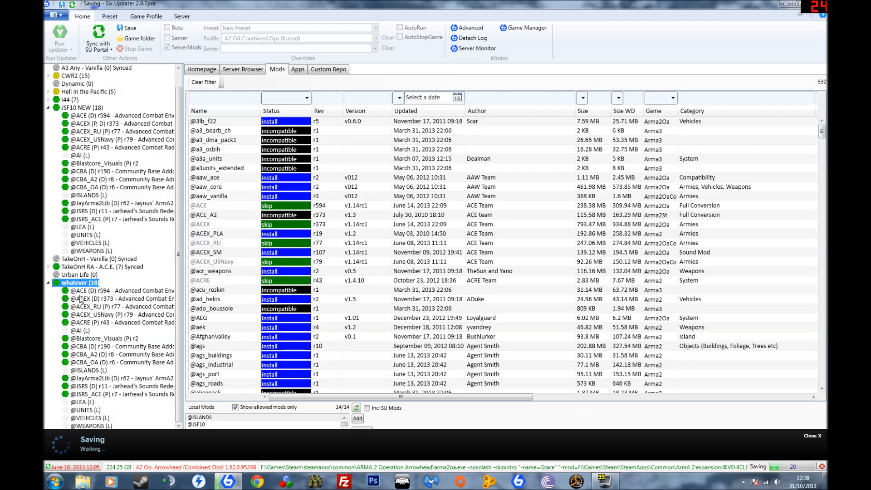
Step: Review the updater actions offered for the whatever preset, including Launch the game, and close them without running any
mouse_move(83, 286)
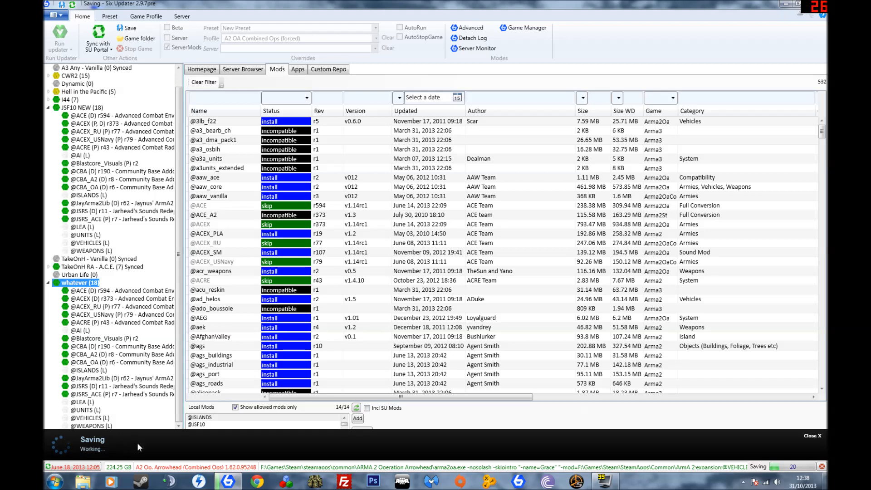
right_click(92, 285)
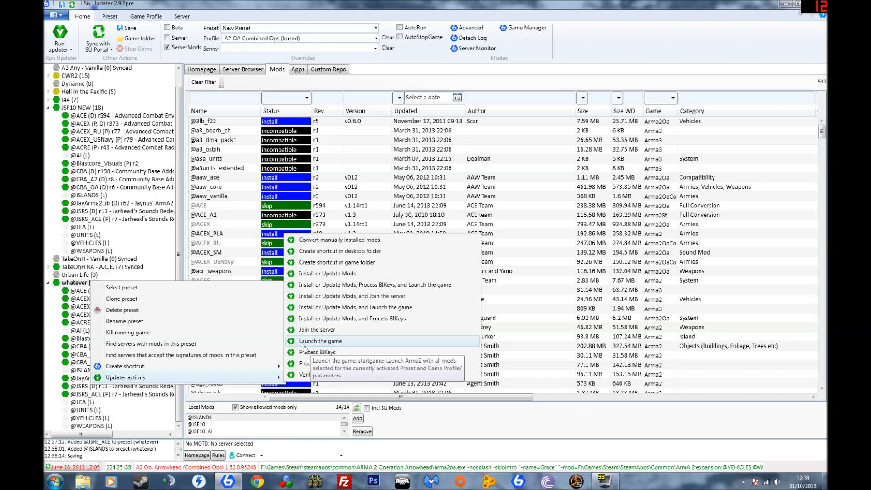
key("Escape")
key("Escape")
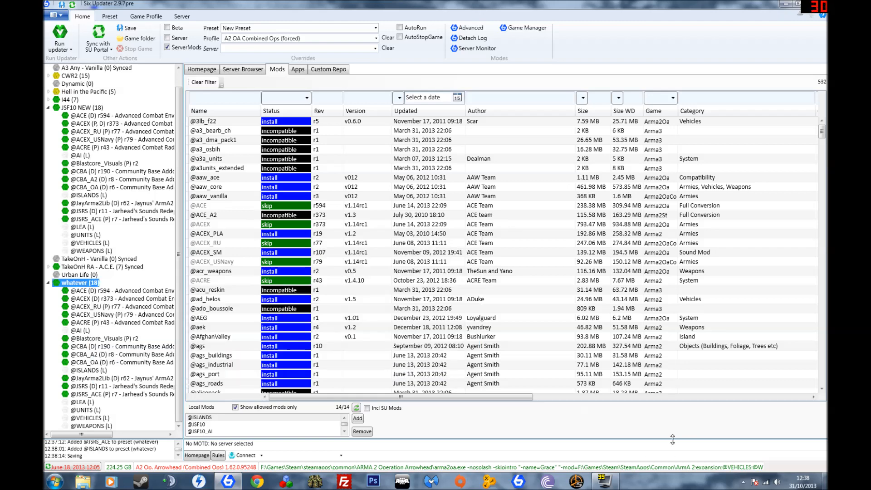